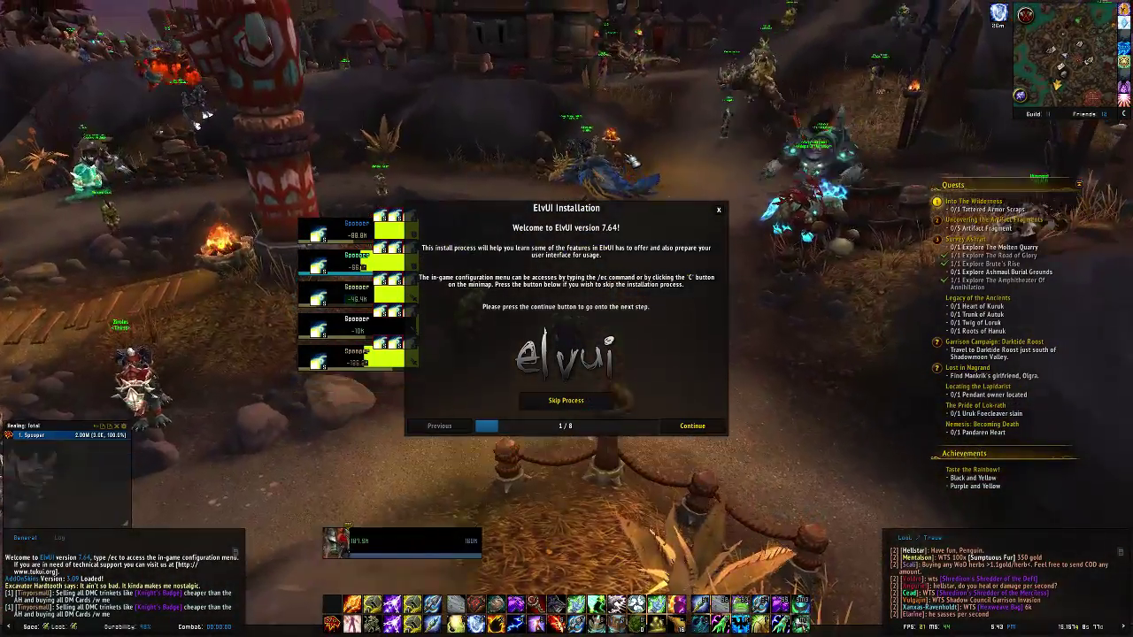
- Advance the ElvUI installer to the Theme Setup page and apply the Dark theme
drag(633, 162, 615, 326)
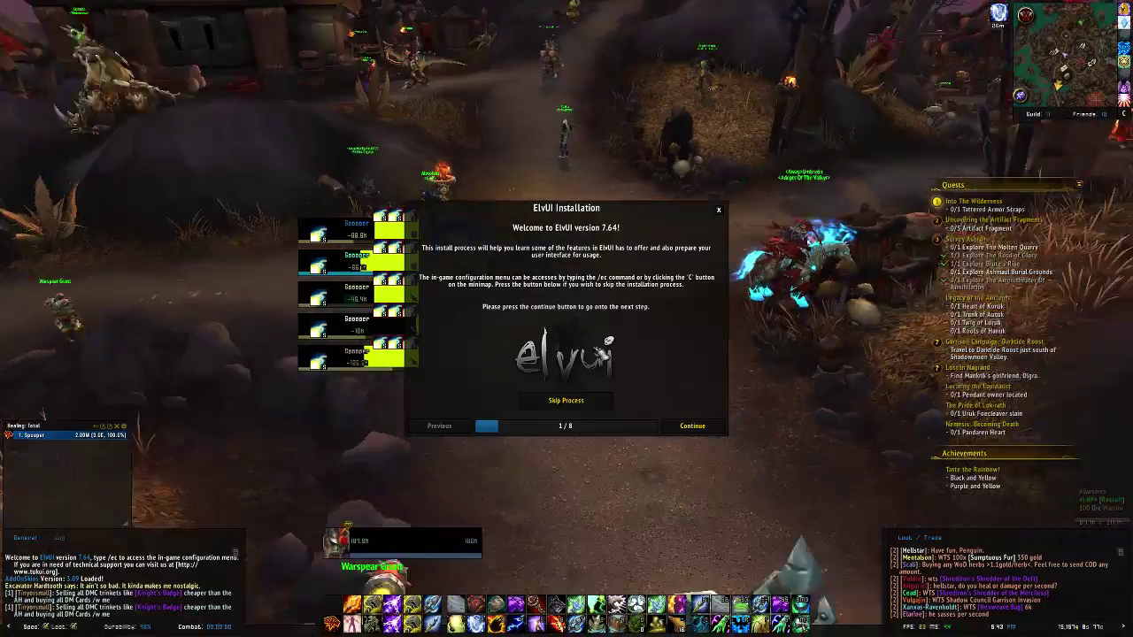
drag(668, 433, 613, 418)
key(w)
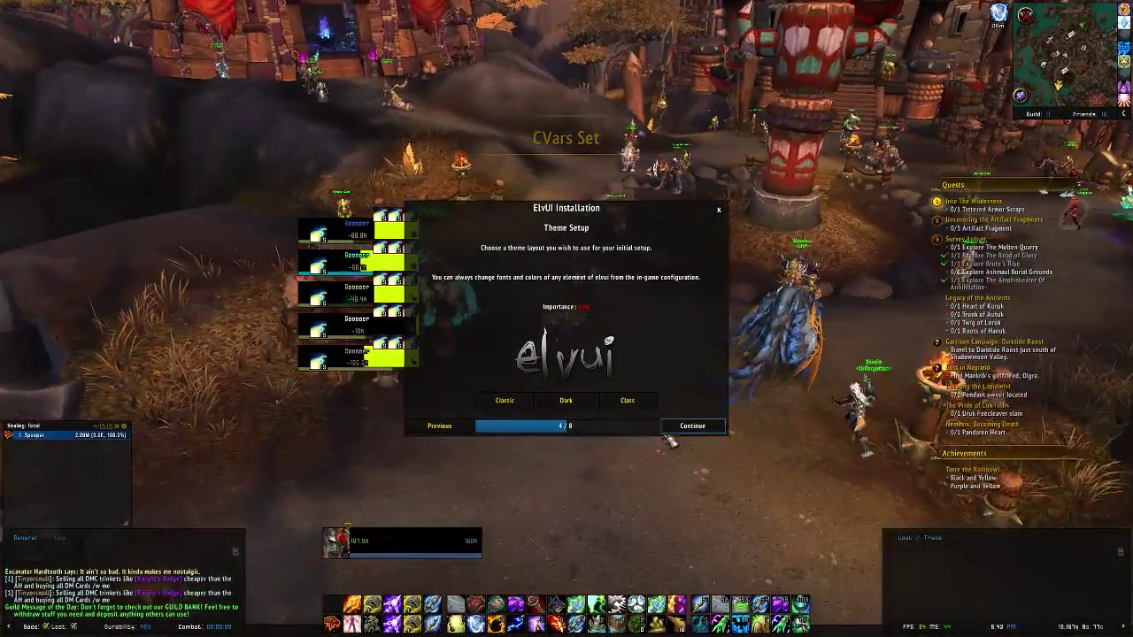
click(620, 401)
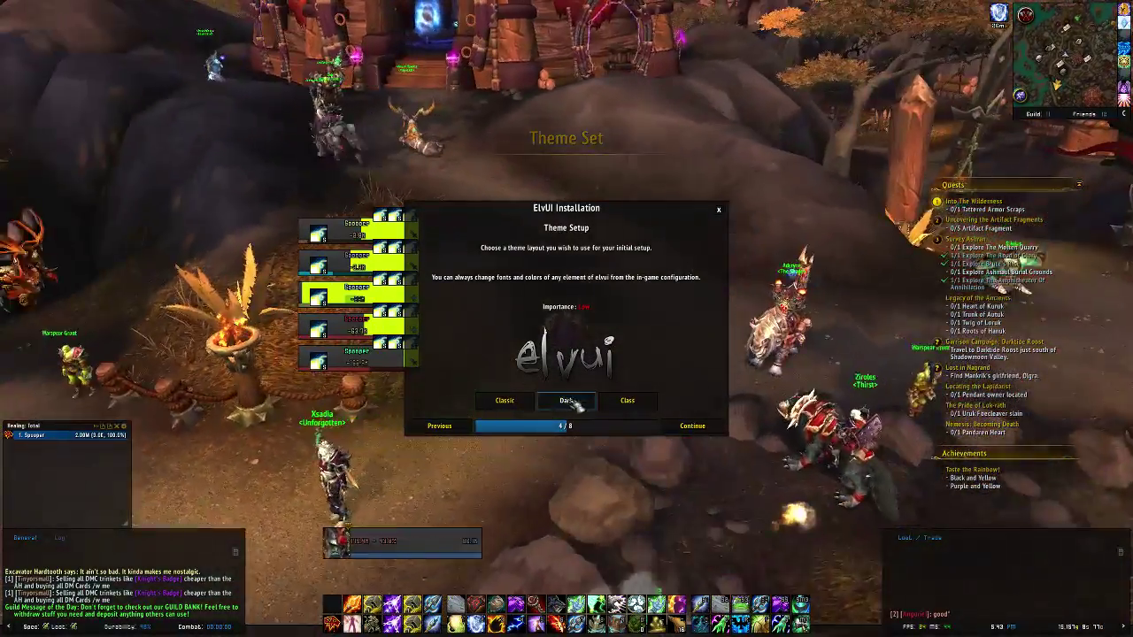
click(571, 402)
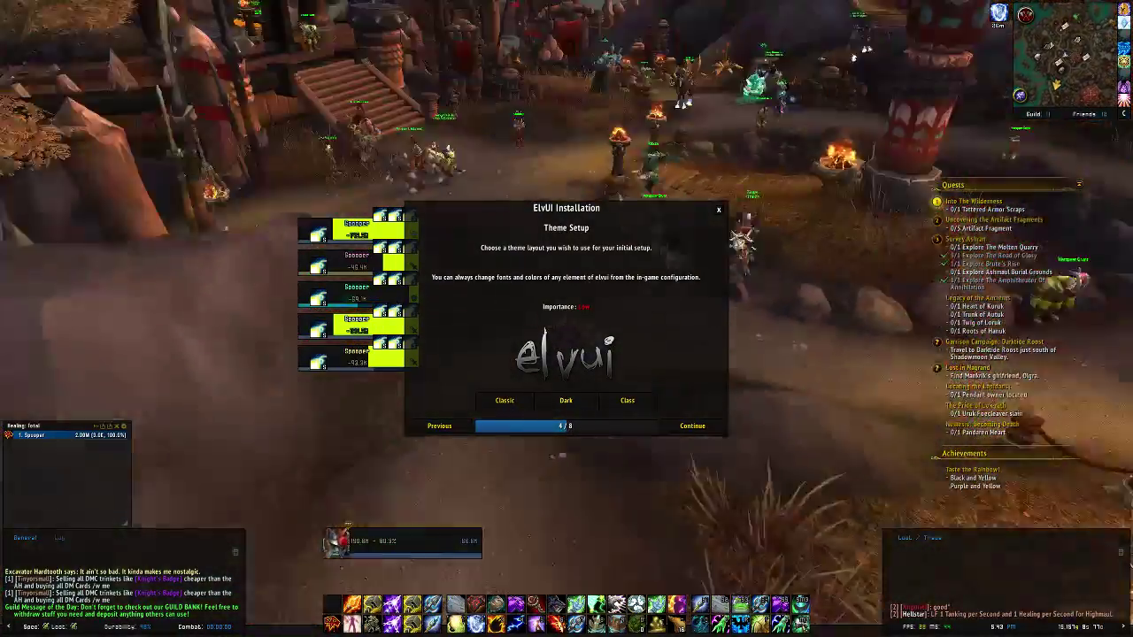
drag(598, 467, 597, 466)
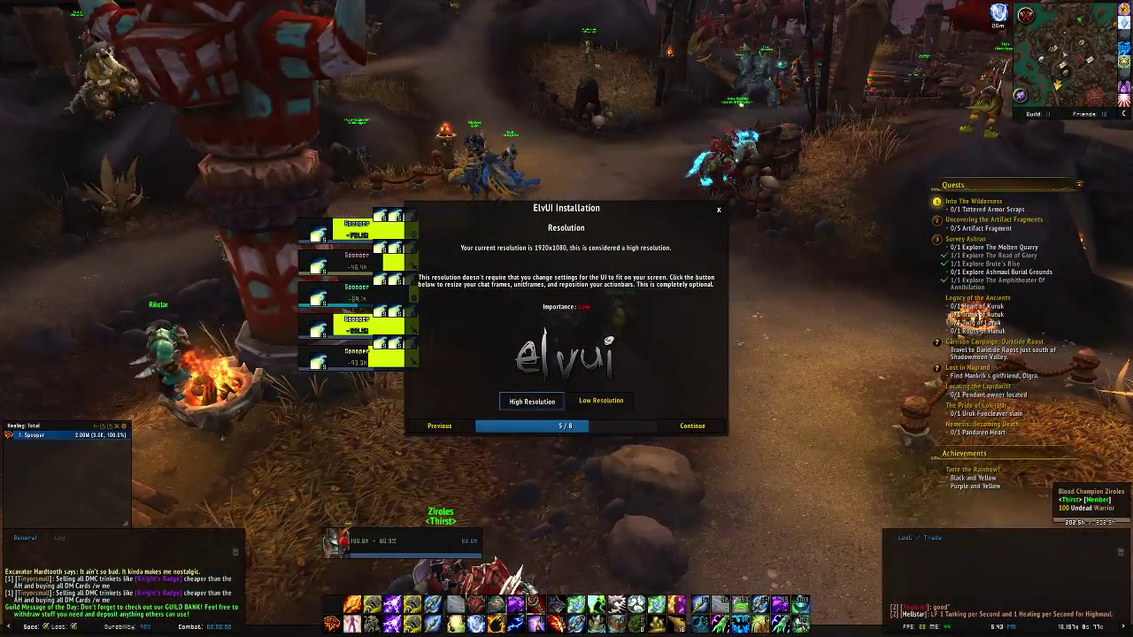
- Apply the High Resolution style and the Healer layout in the installer, continuing to the Auras page
click(532, 401)
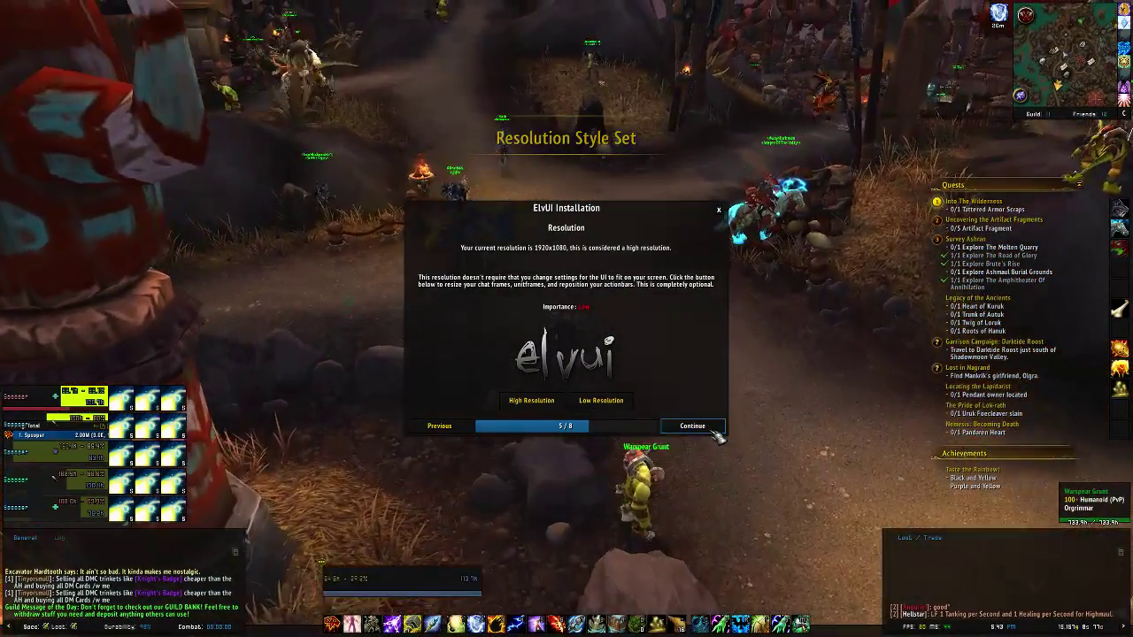
click(708, 429)
click(534, 401)
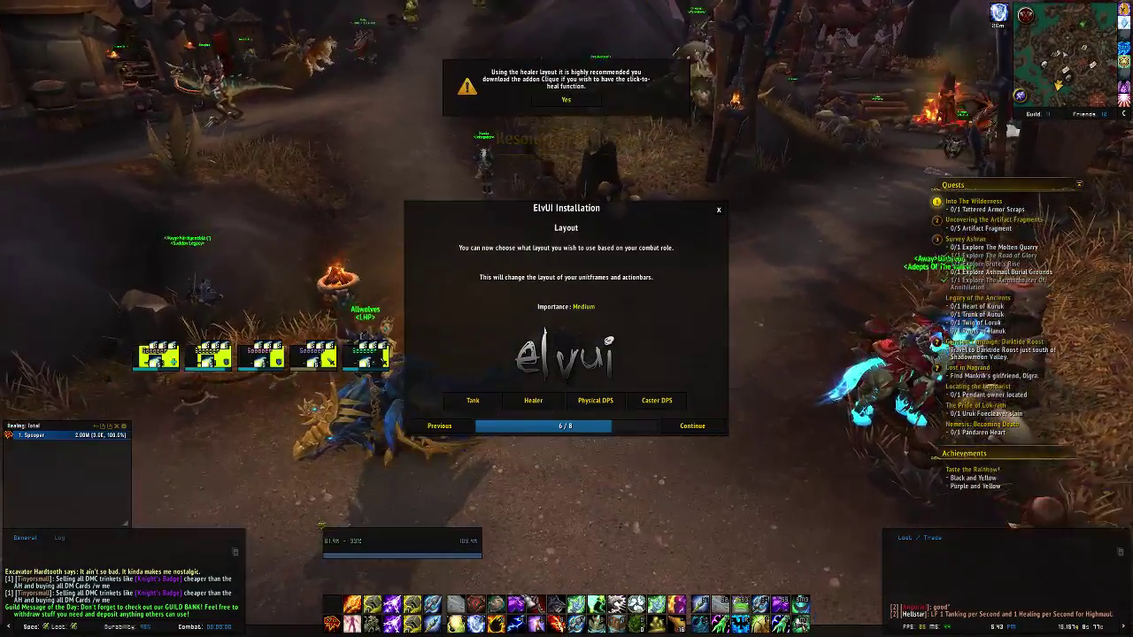
drag(529, 551, 571, 463)
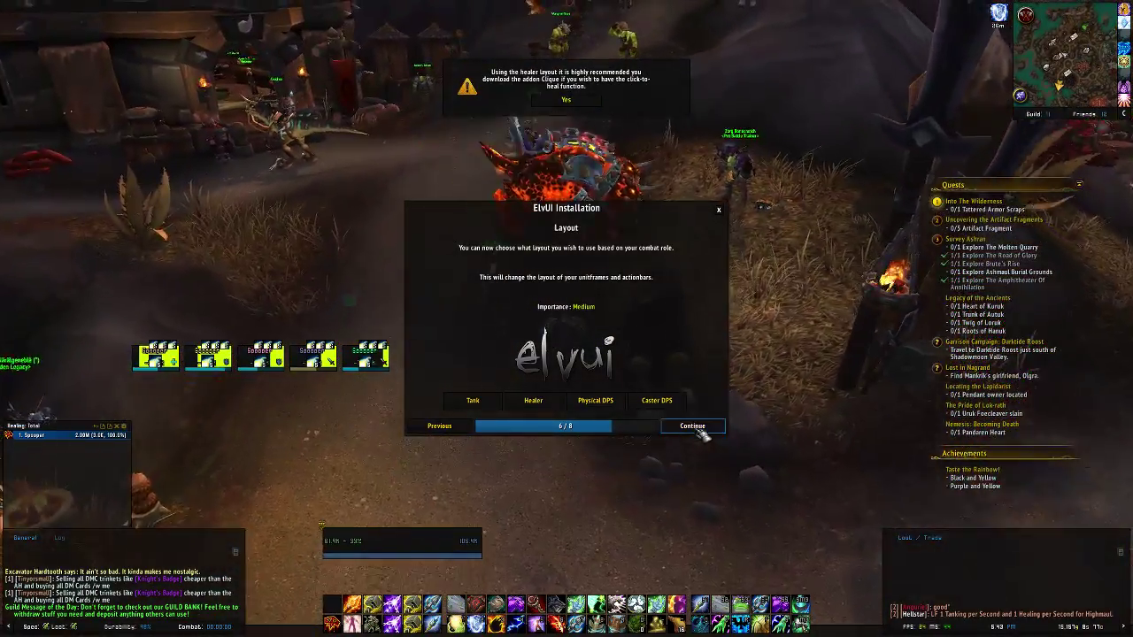
click(695, 427)
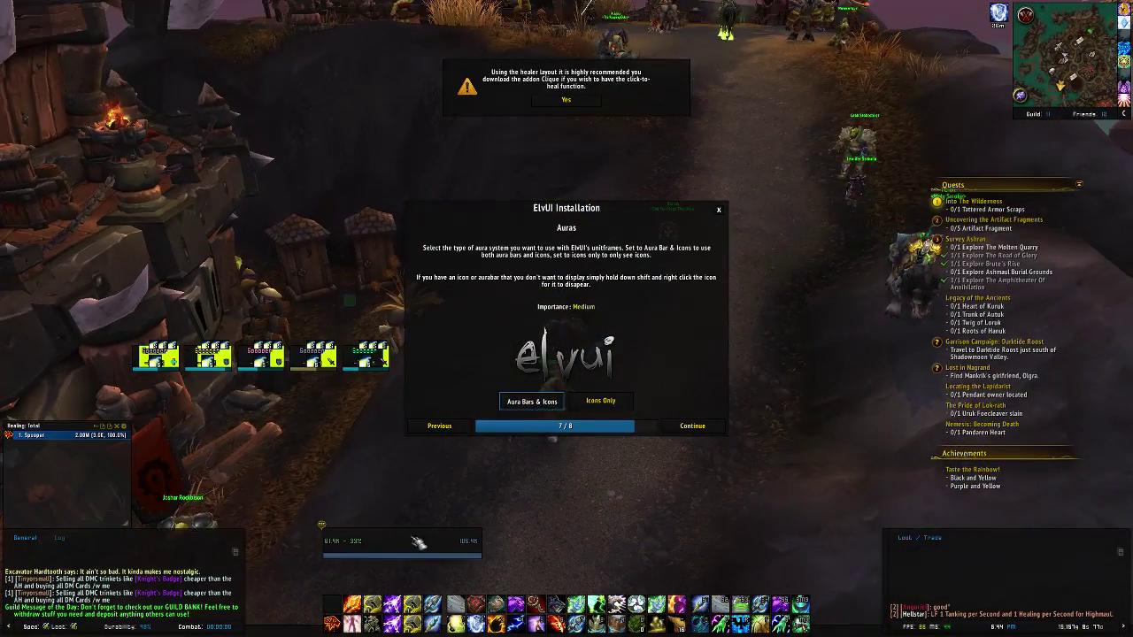
- Set the aura system to Aura Bars & Icons and dismiss the notice recommending the Clique addon
click(531, 401)
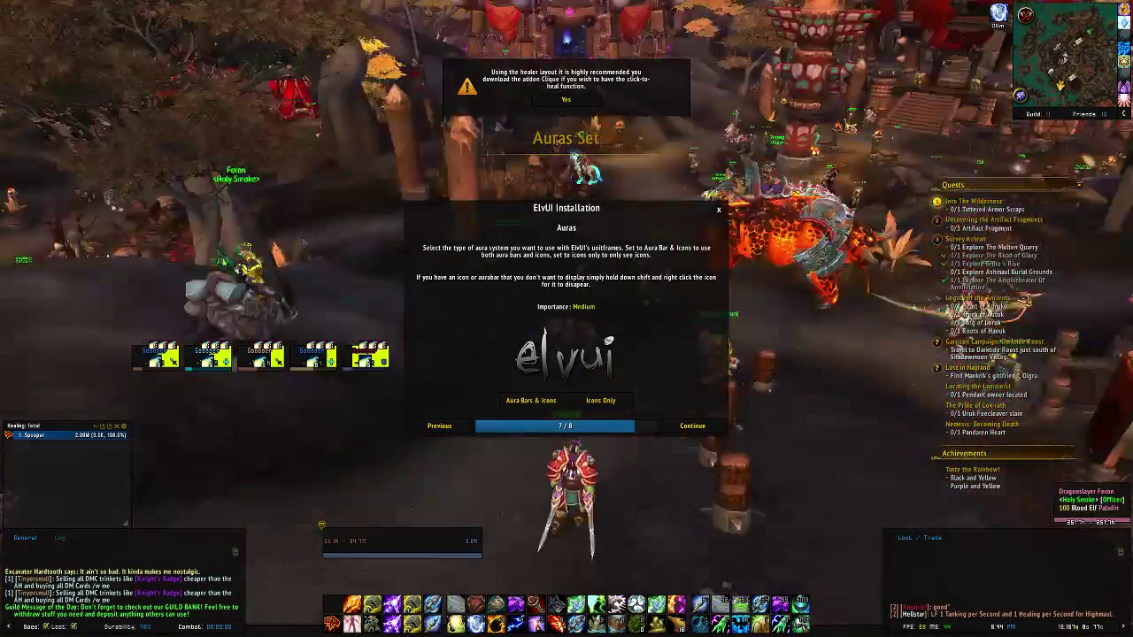
drag(399, 305, 461, 316)
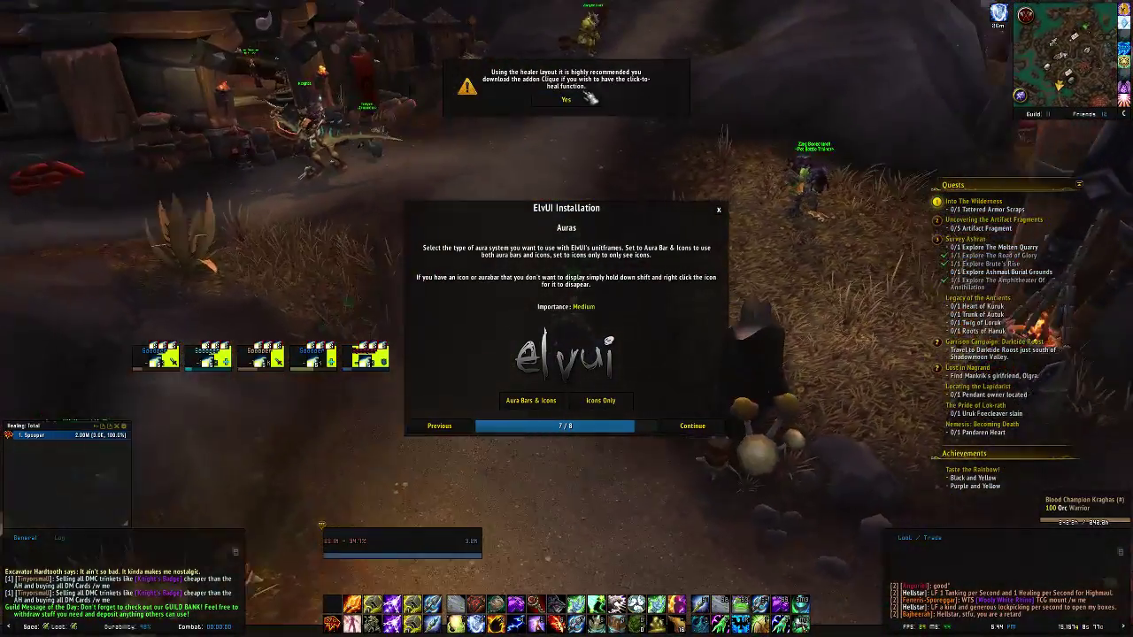
click(585, 98)
- Finish the ElvUI installation with a UI reload and hide the tutorial tip
click(707, 429)
click(693, 427)
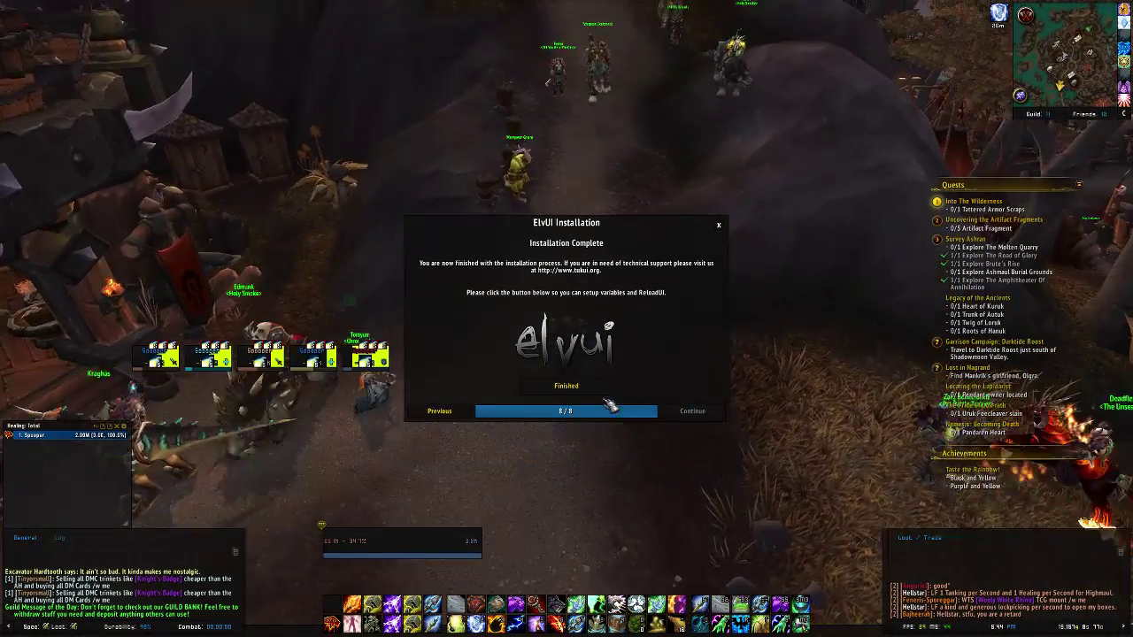
click(603, 387)
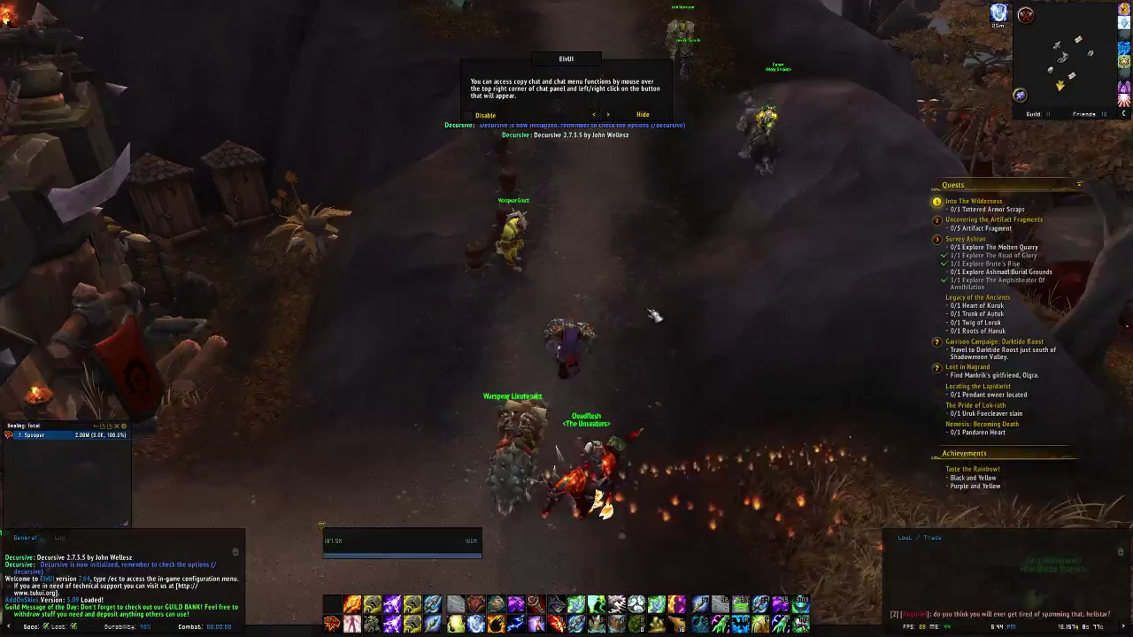
key(w)
click(639, 113)
key(d)
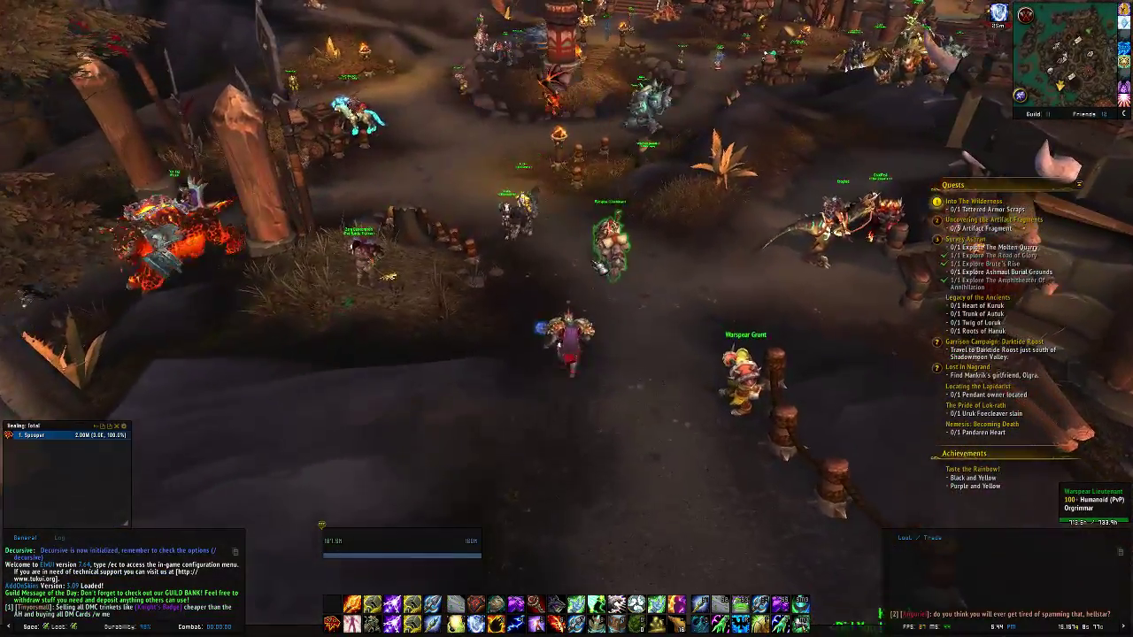
- Open the ElvUI configuration with /ec and display the preview of the Party Frames
text(/ec)
key(Return)
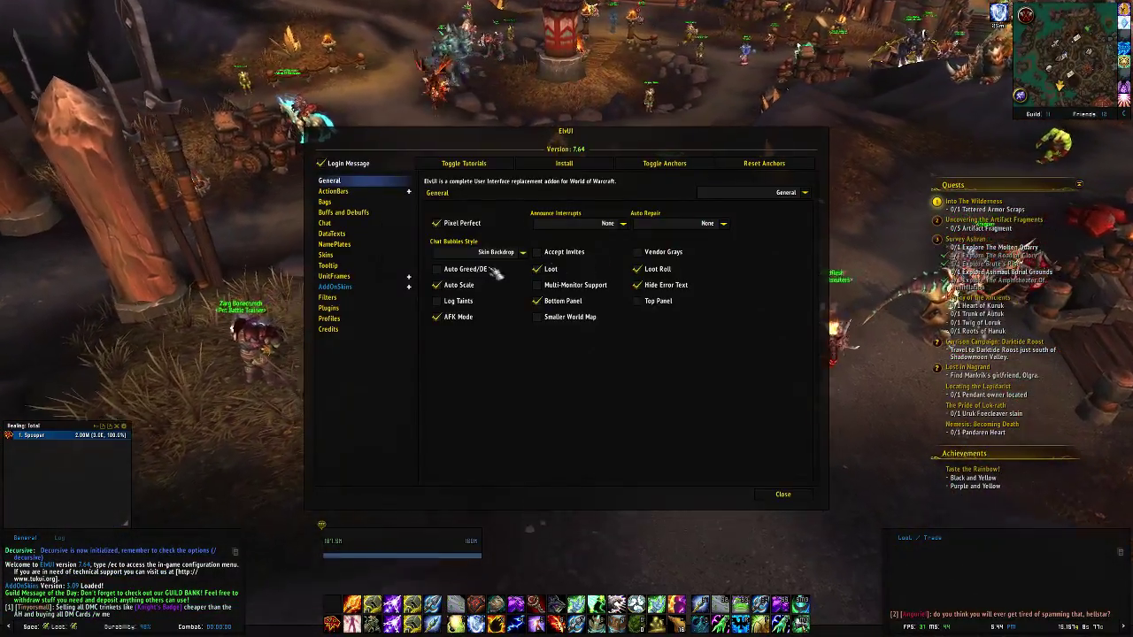
click(408, 277)
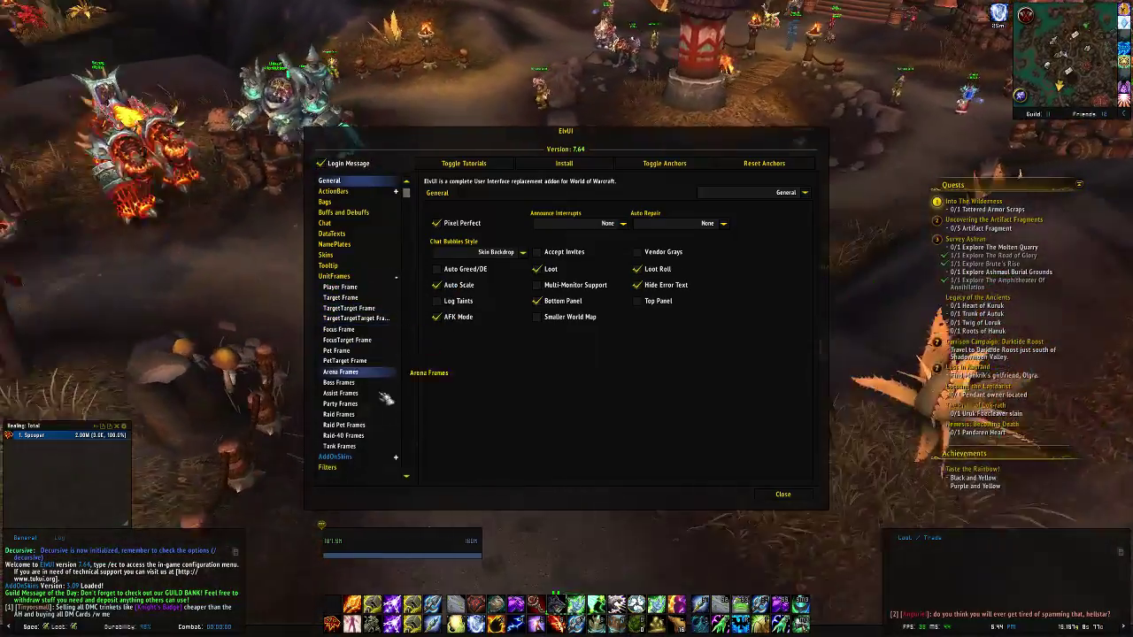
click(354, 404)
click(489, 196)
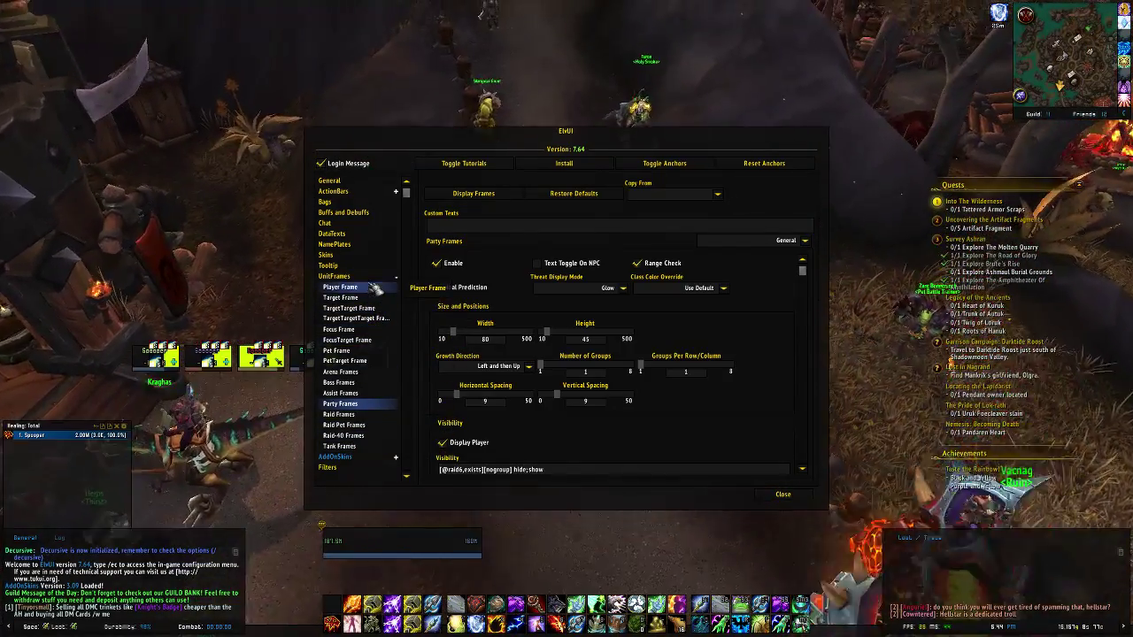
- In the general UnitFrames health colors, disable Custom Health Backdrop and enable Health By Value
click(334, 277)
click(650, 443)
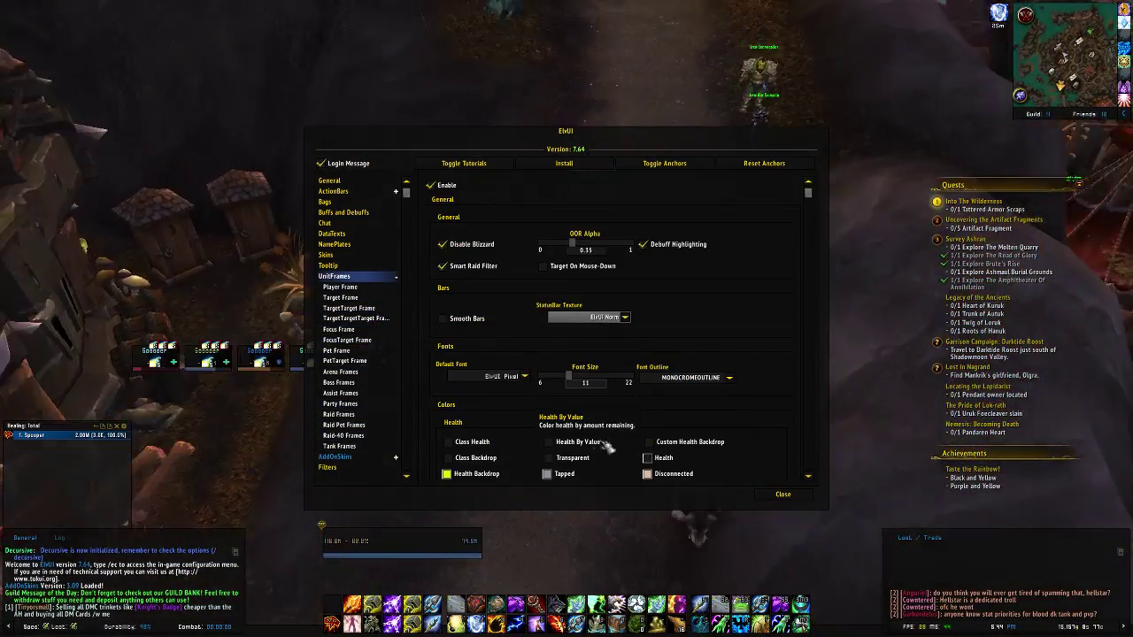
click(555, 442)
- Move the configuration window away from the party frames preview so both can be seen
drag(584, 133, 766, 82)
drag(425, 266, 283, 266)
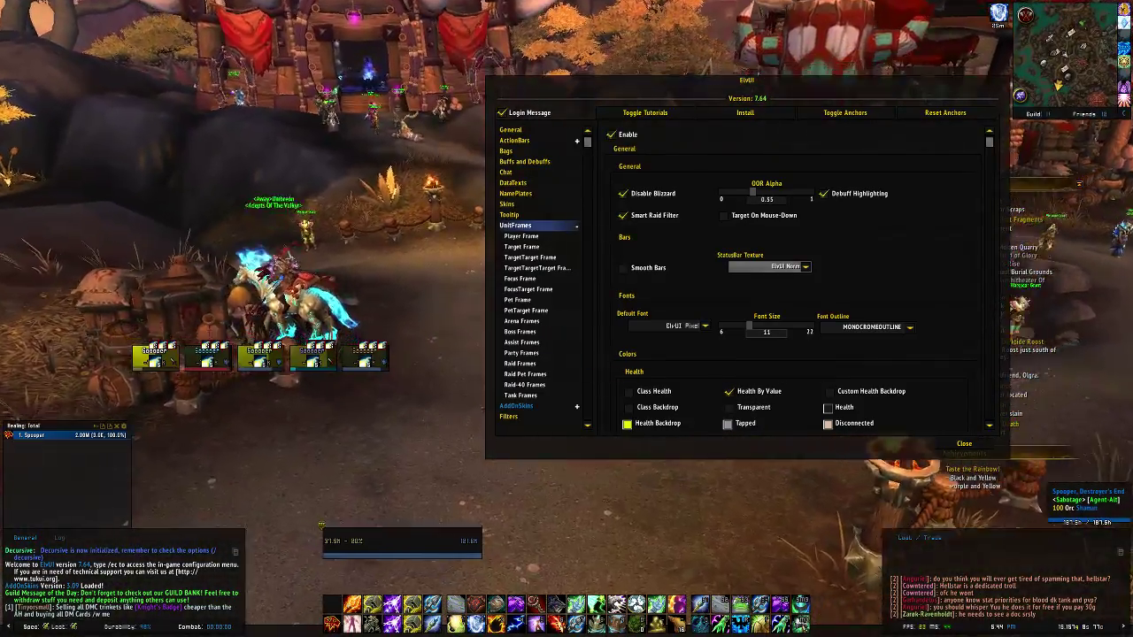
drag(450, 357, 522, 356)
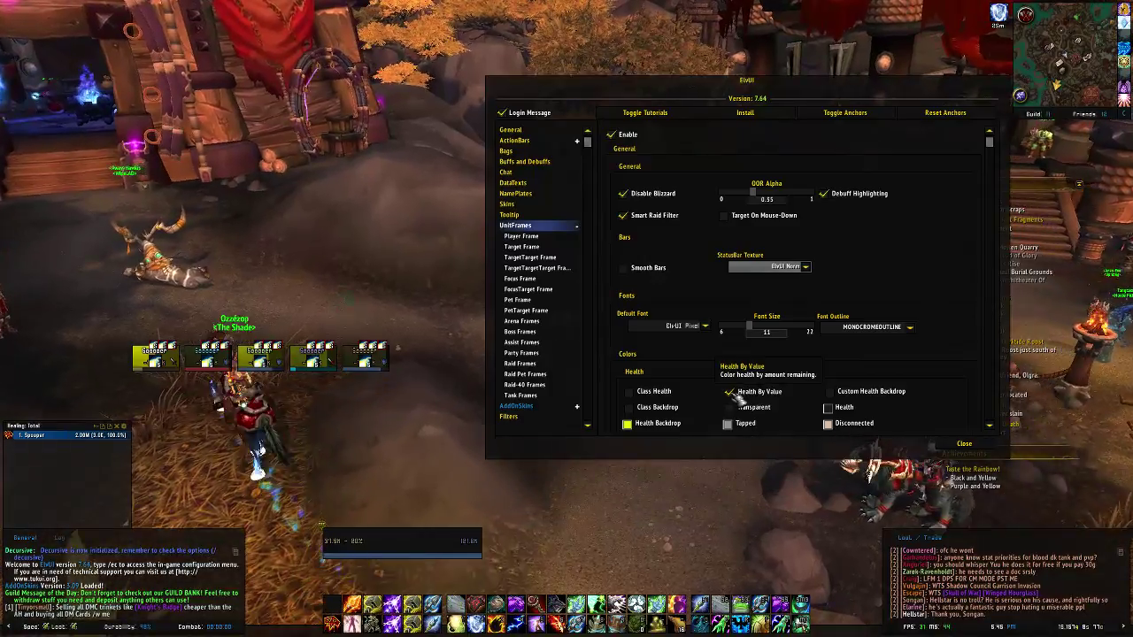
- Disable Health By Value and set the Health color of the unit frames to black (000000)
click(729, 391)
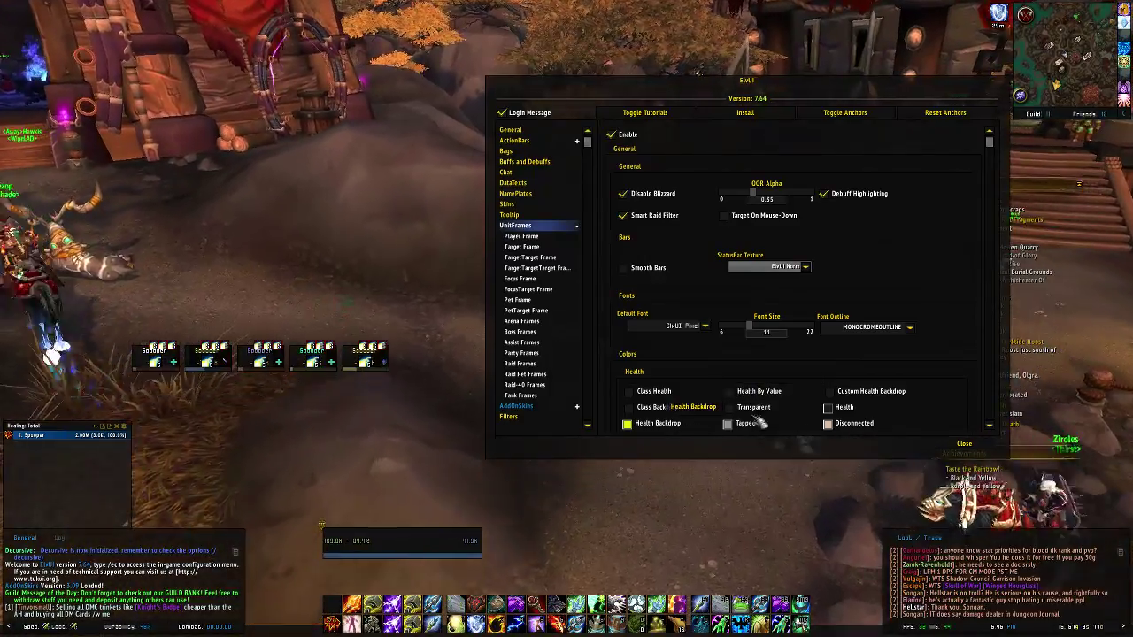
click(837, 407)
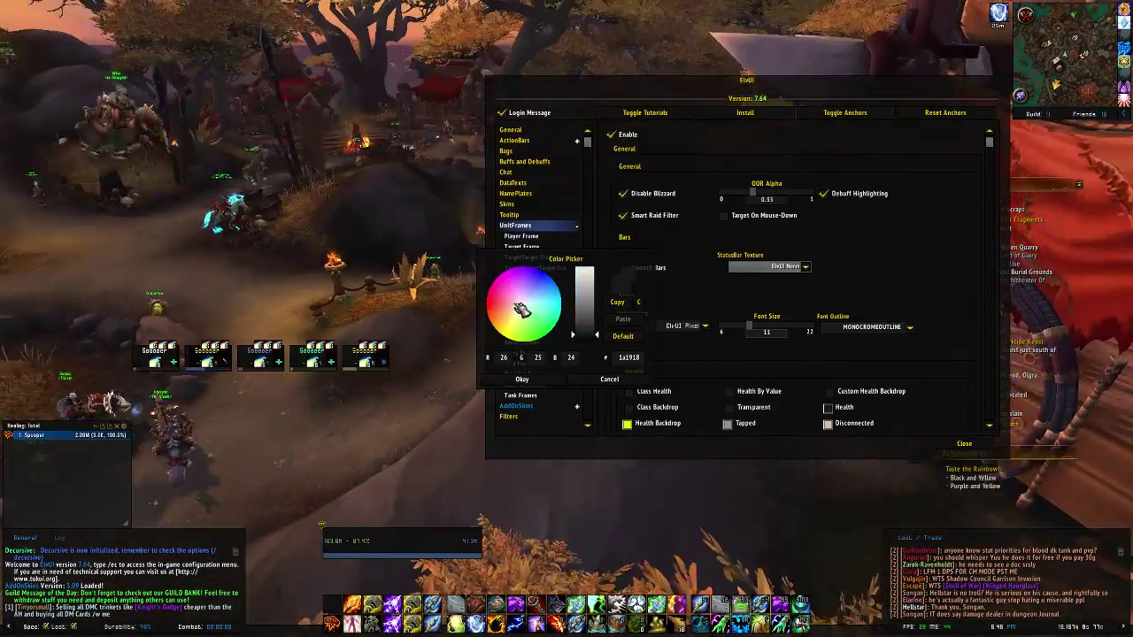
drag(522, 309, 502, 360)
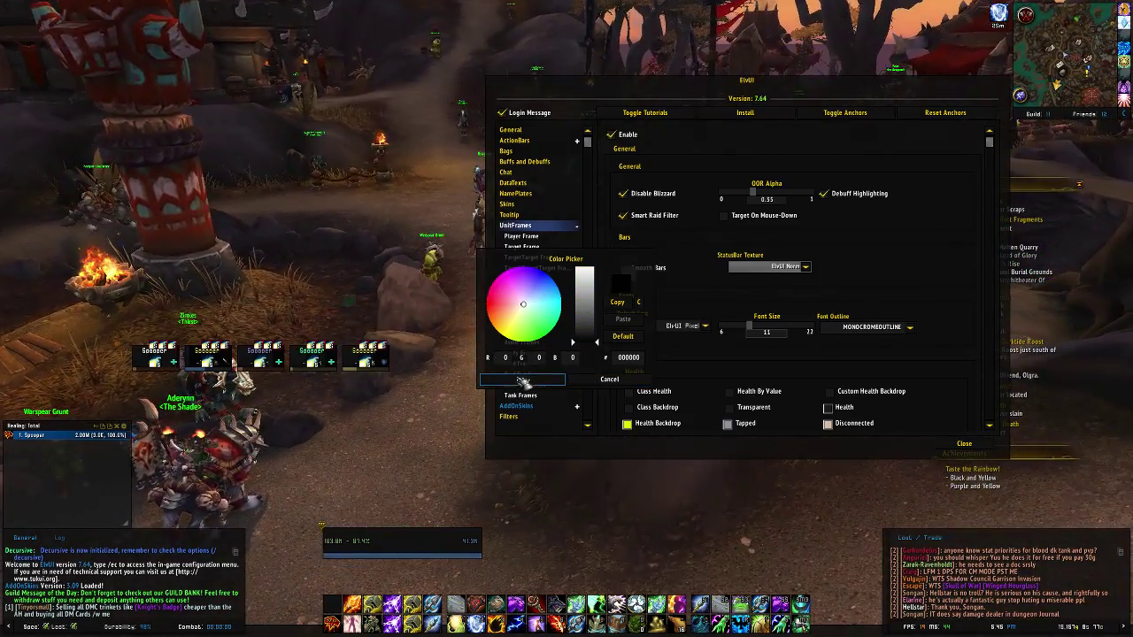
click(522, 379)
- Set the Health Backdrop color to magenta (ff07dd) and enable Custom Health Backdrop
click(628, 424)
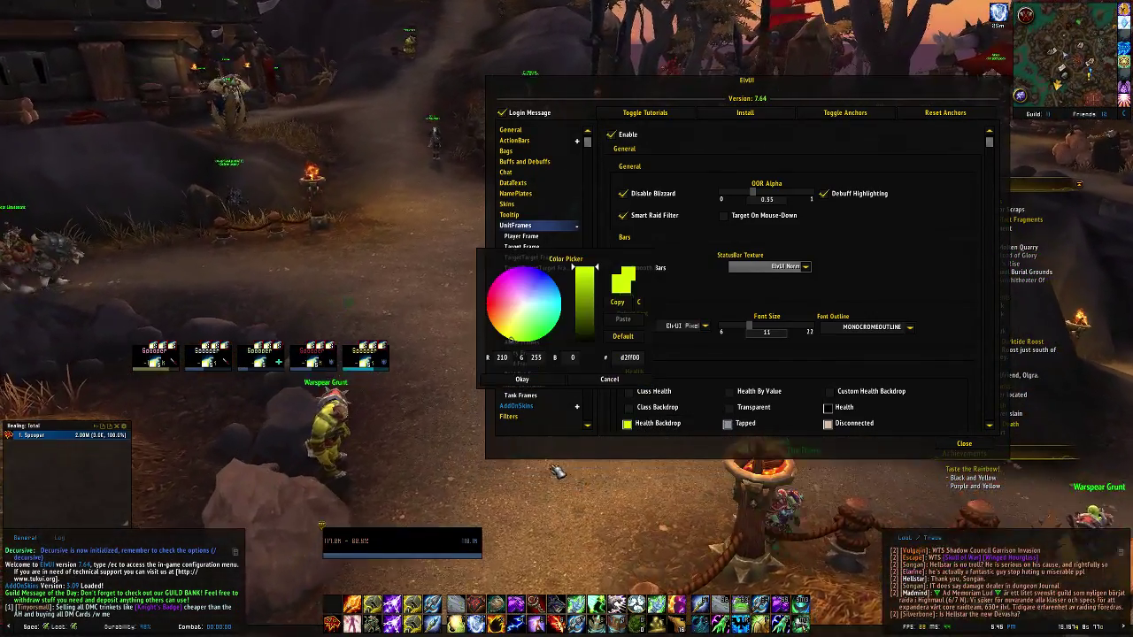
click(509, 282)
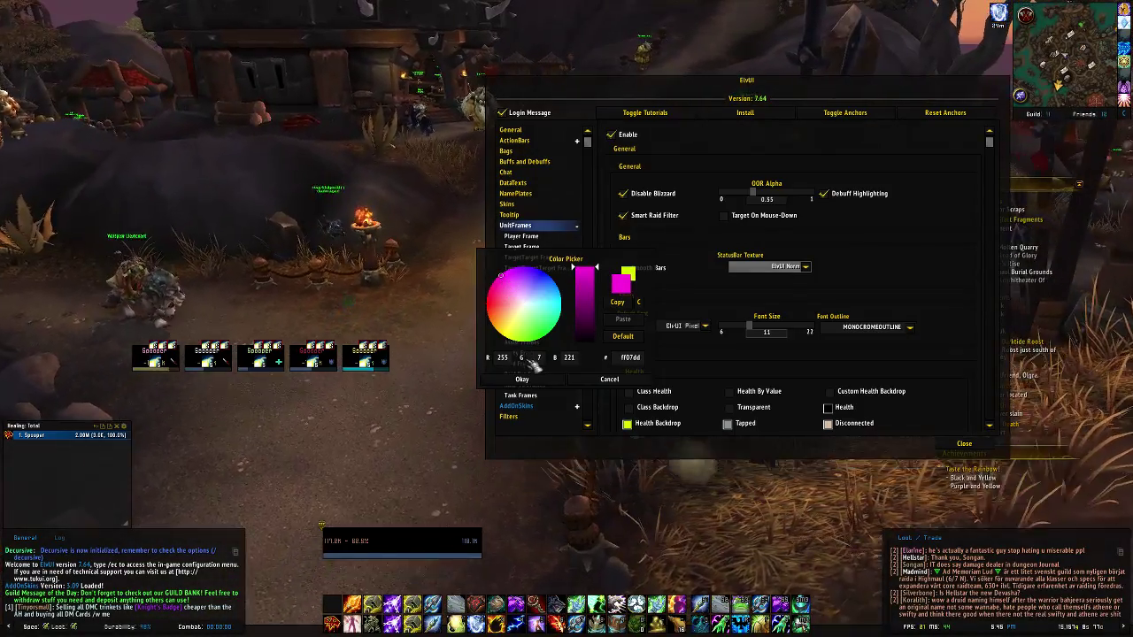
click(523, 380)
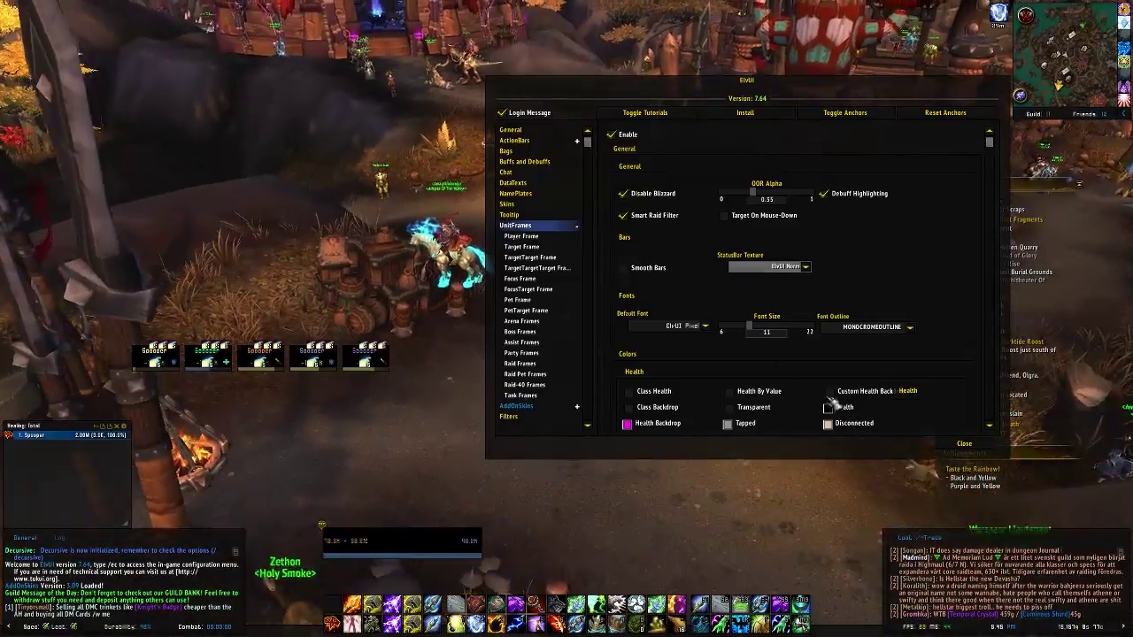
click(829, 391)
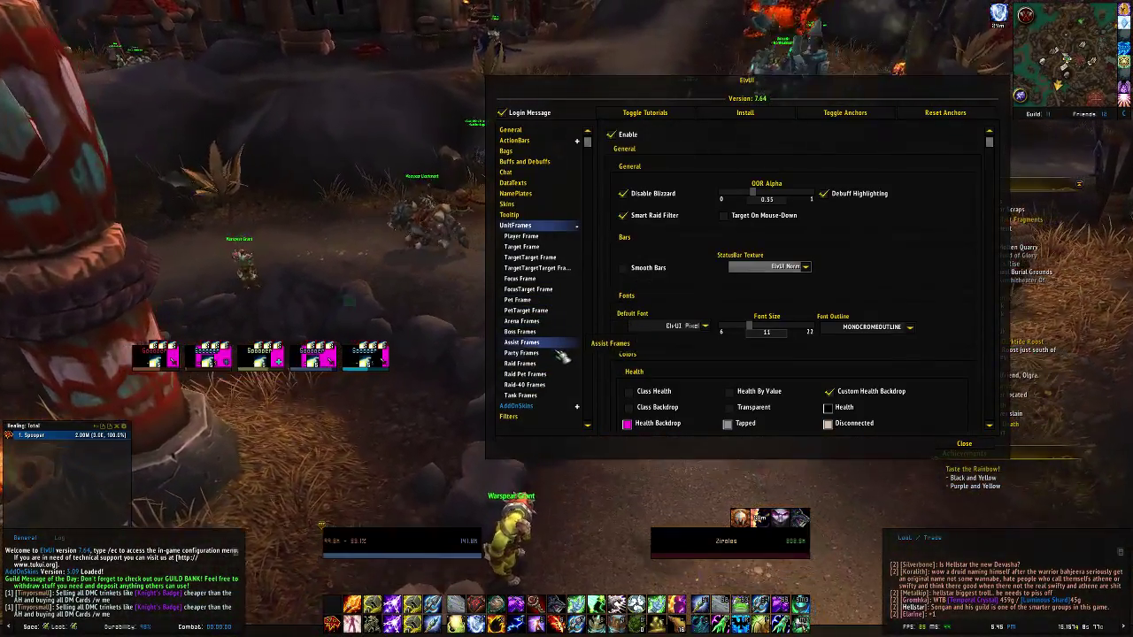
- Set the Growth Direction of the Party Frames to Down and then Left
click(558, 354)
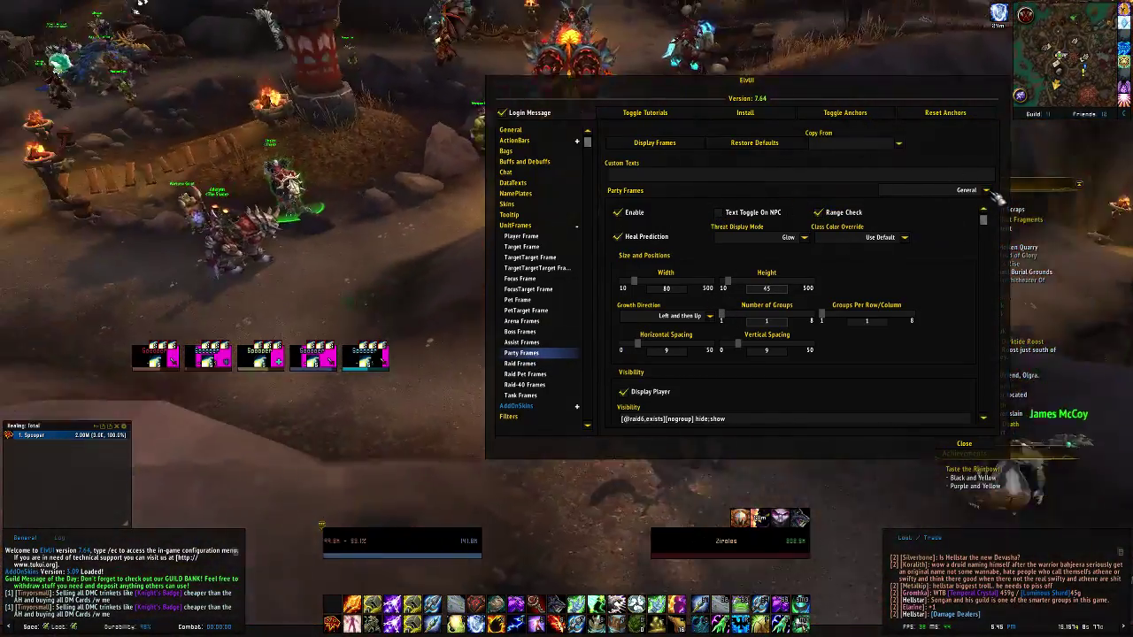
click(993, 192)
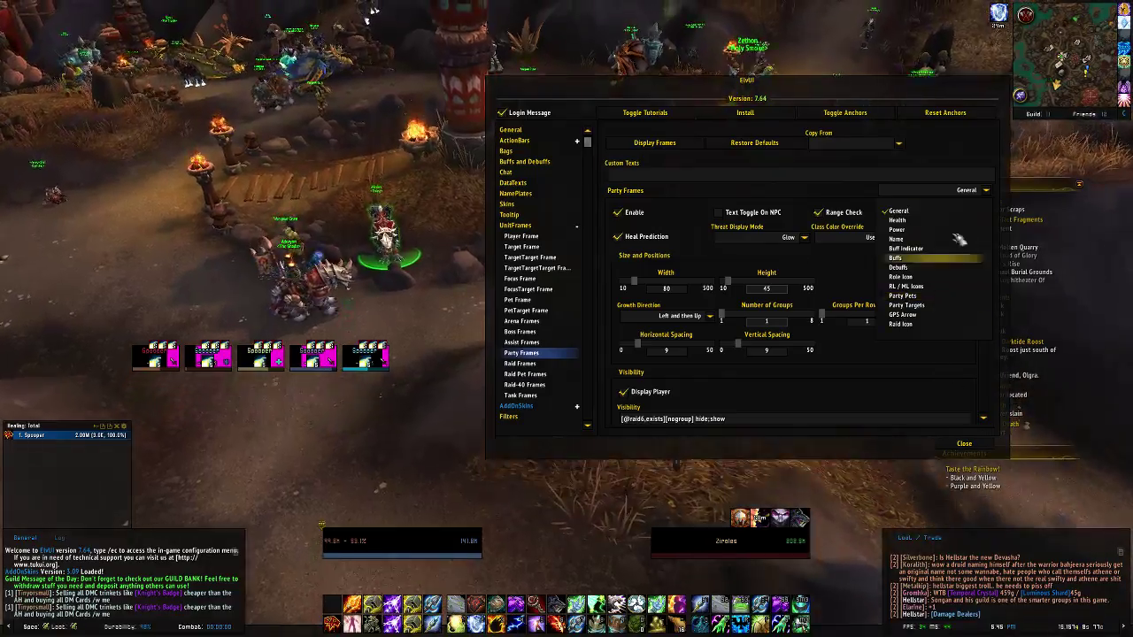
click(996, 196)
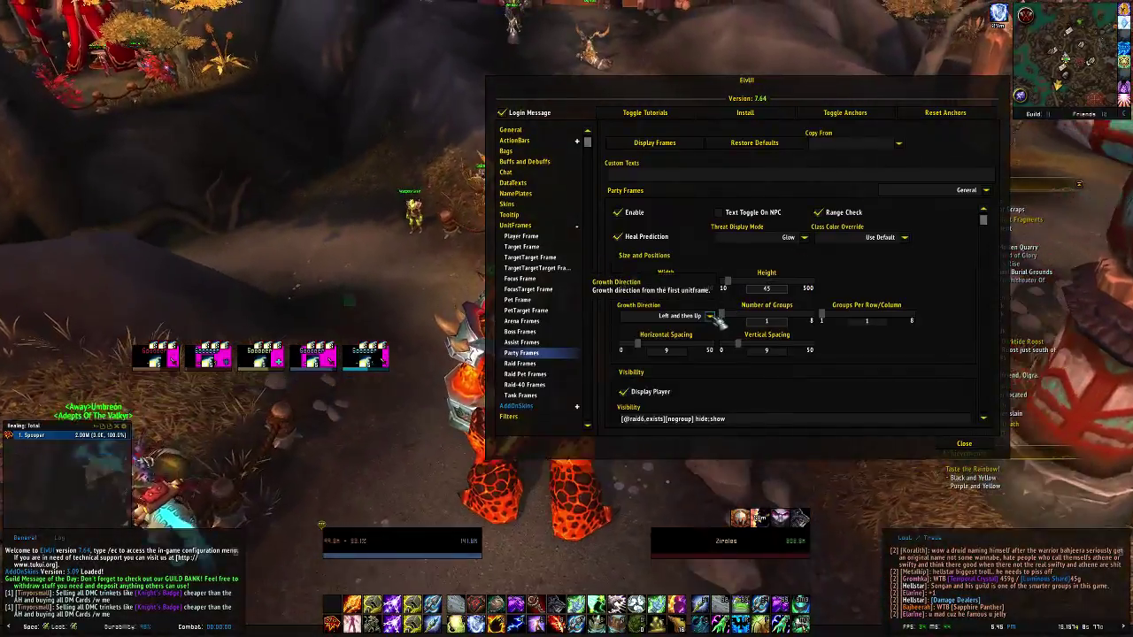
click(709, 316)
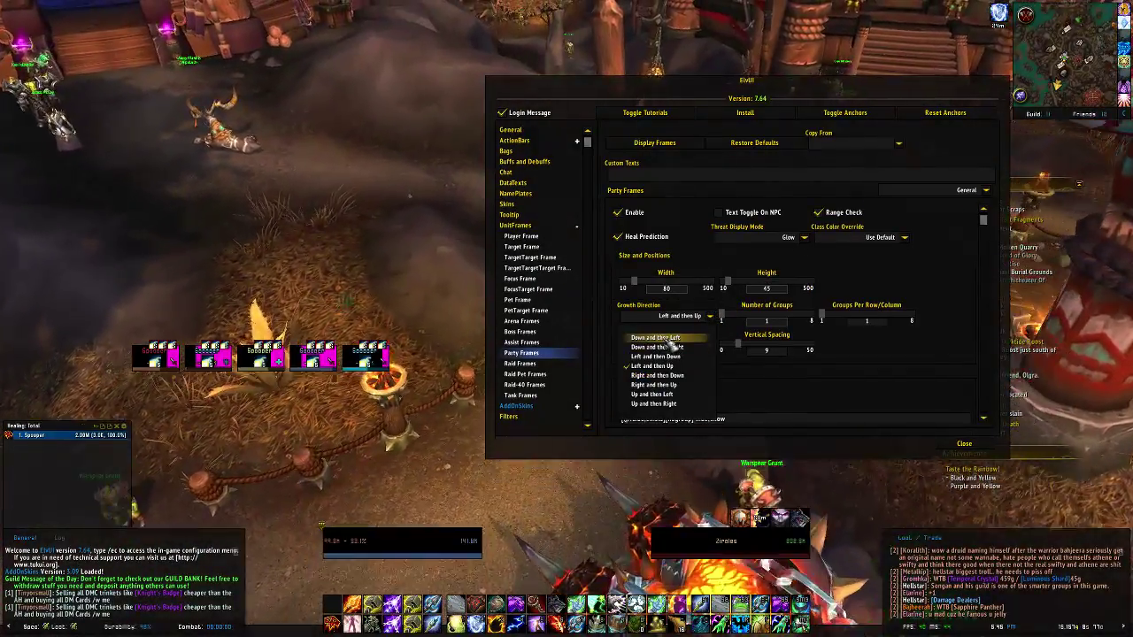
click(668, 338)
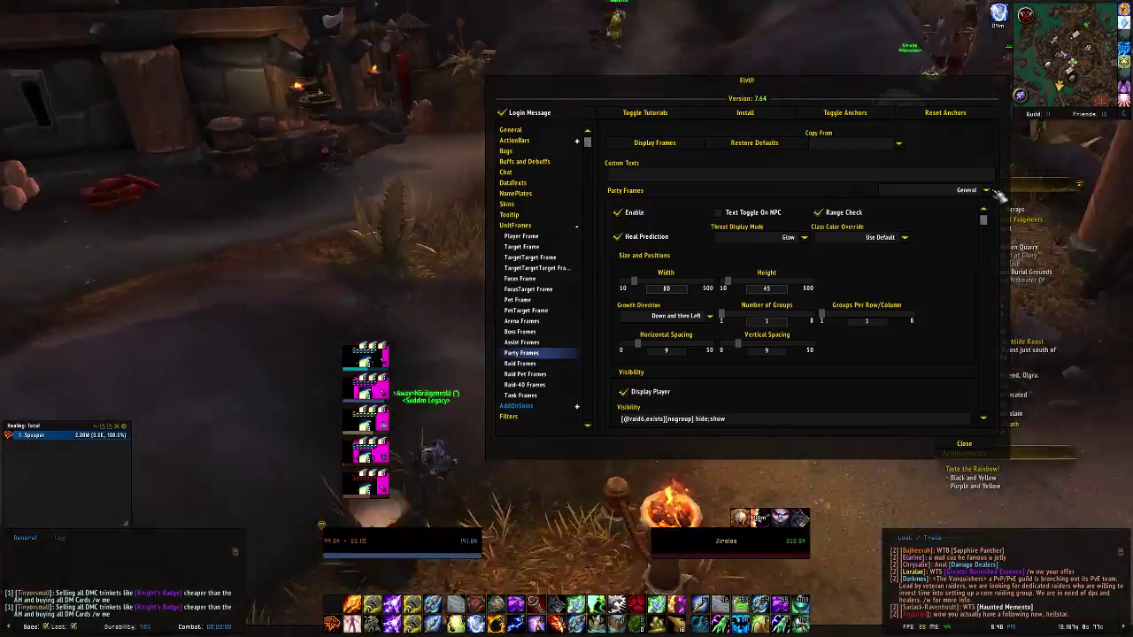
- Set the Party Frames' width to 167 and their height to 46
click(984, 190)
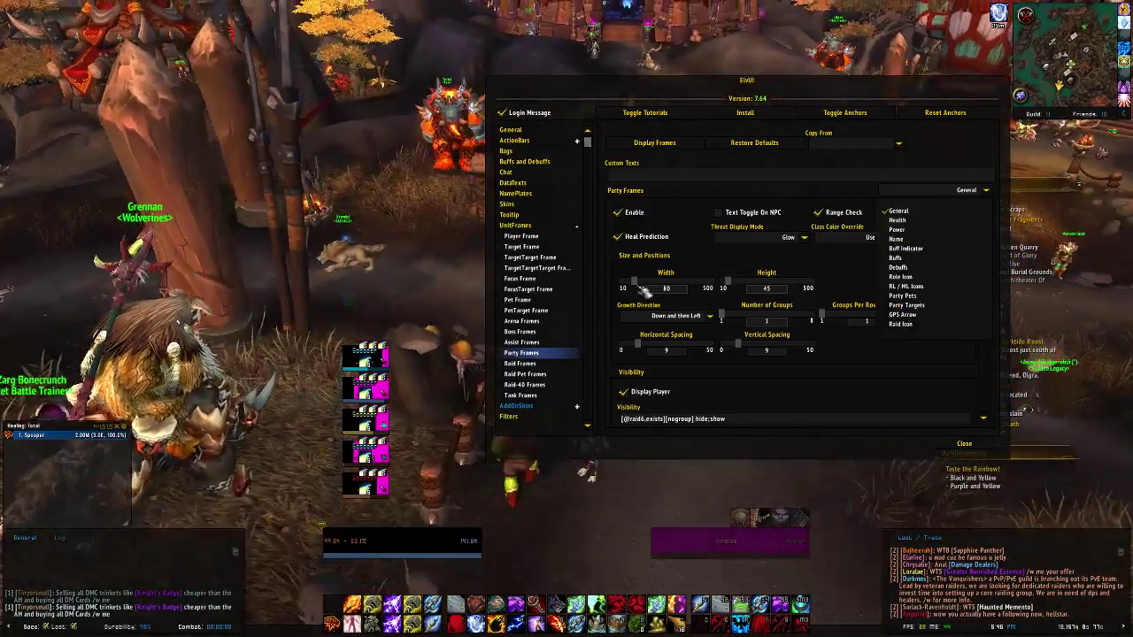
mouse_move(634, 281)
mouse_down()
mouse_move(663, 289)
mouse_move(652, 282)
mouse_up()
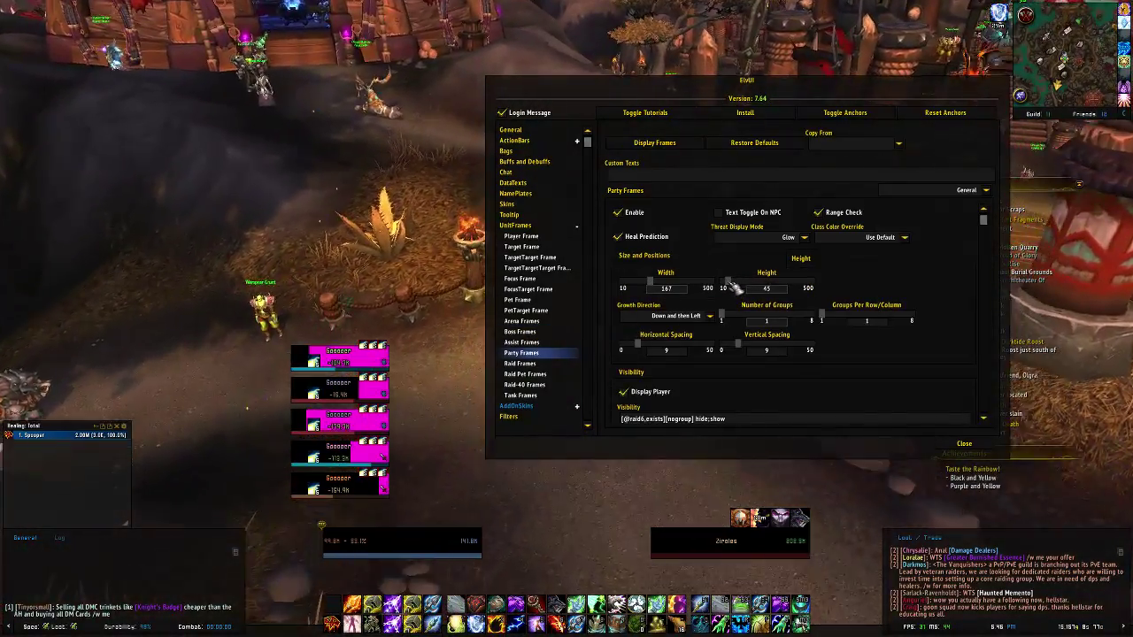
mouse_move(733, 289)
mouse_down()
mouse_move(919, 309)
mouse_move(708, 308)
mouse_move(734, 310)
mouse_up()
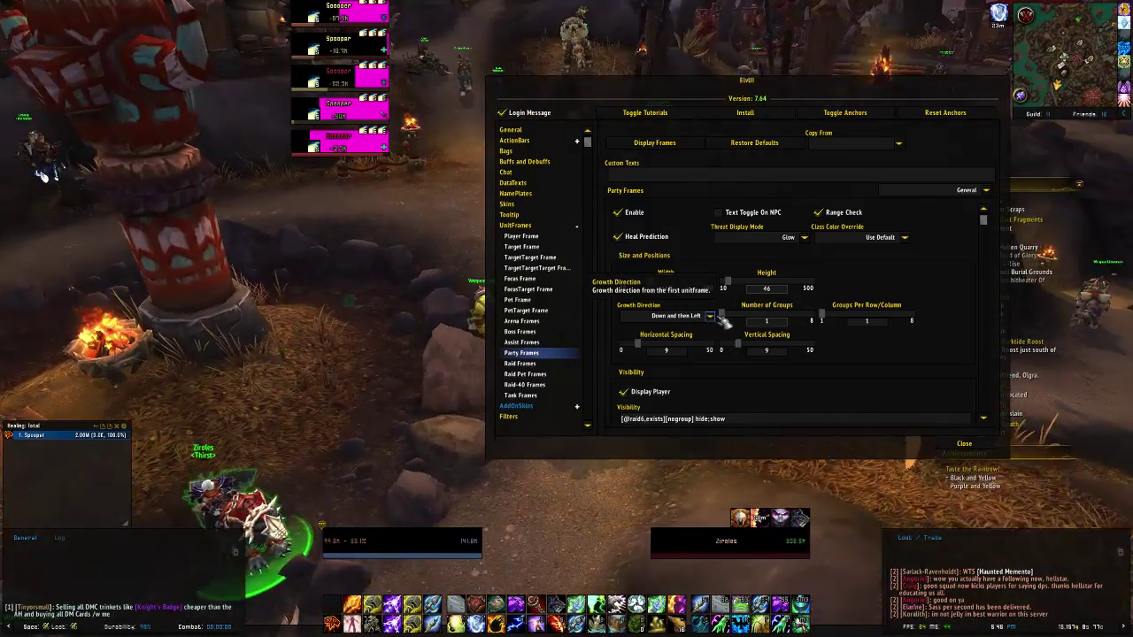
- Set the Party Frames' Horizontal Spacing to 0 and their Vertical Spacing to 4
mouse_move(726, 319)
mouse_down()
mouse_move(786, 325)
mouse_move(726, 323)
mouse_up()
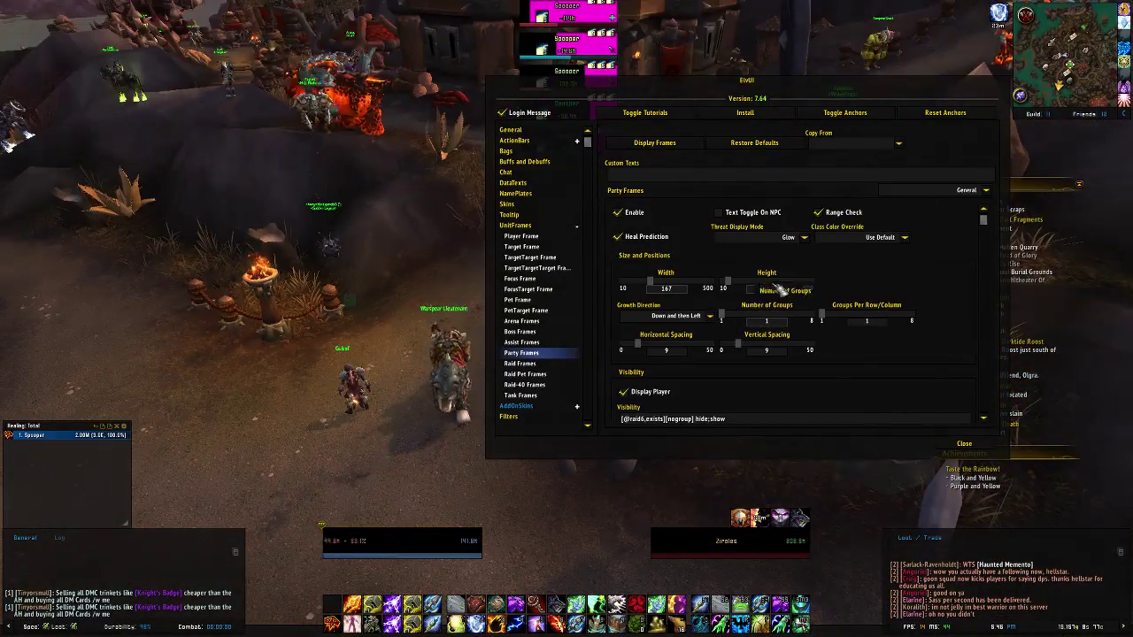
drag(747, 107, 545, 284)
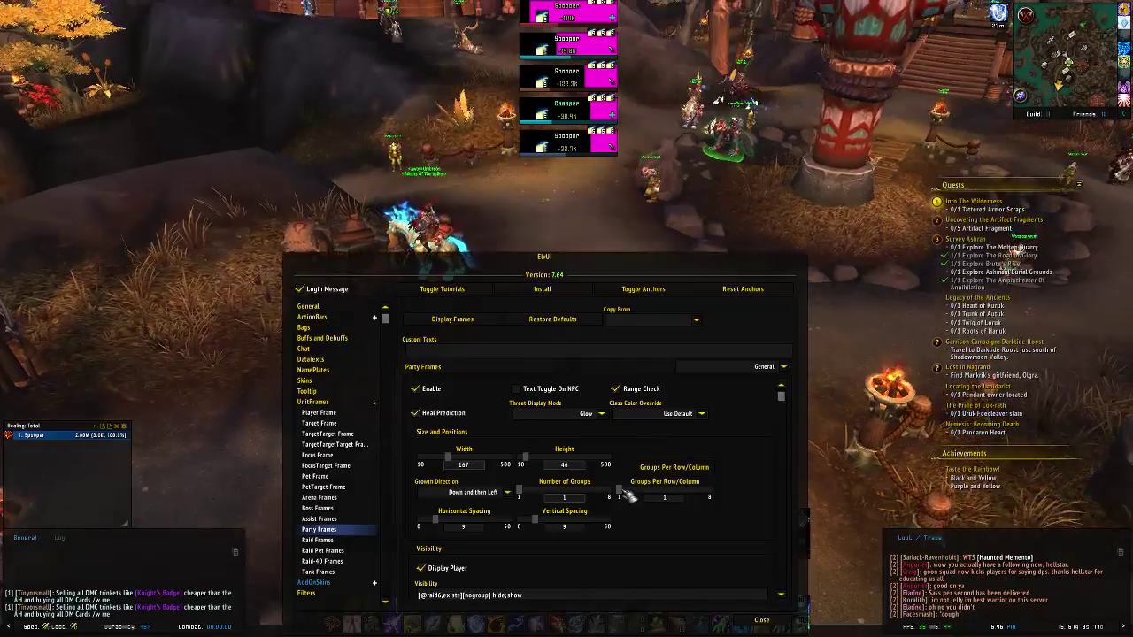
mouse_move(626, 496)
mouse_down()
mouse_move(700, 498)
mouse_move(618, 493)
mouse_up()
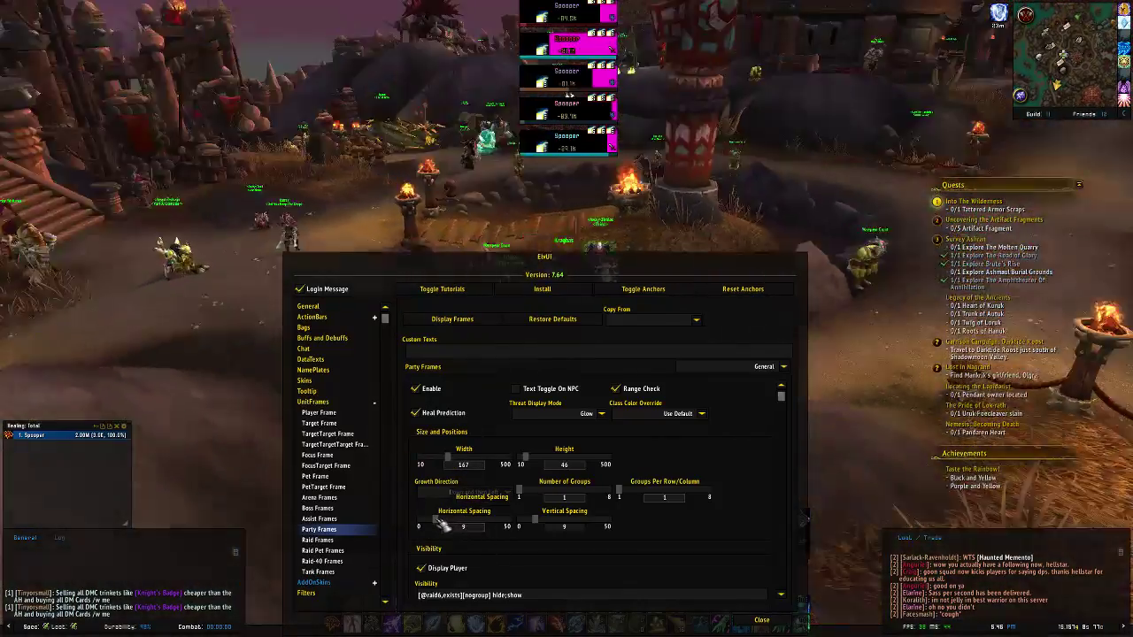
mouse_move(437, 520)
mouse_down()
mouse_move(501, 522)
mouse_move(421, 521)
mouse_up()
mouse_move(544, 526)
mouse_down()
mouse_move(580, 526)
mouse_move(538, 520)
mouse_up()
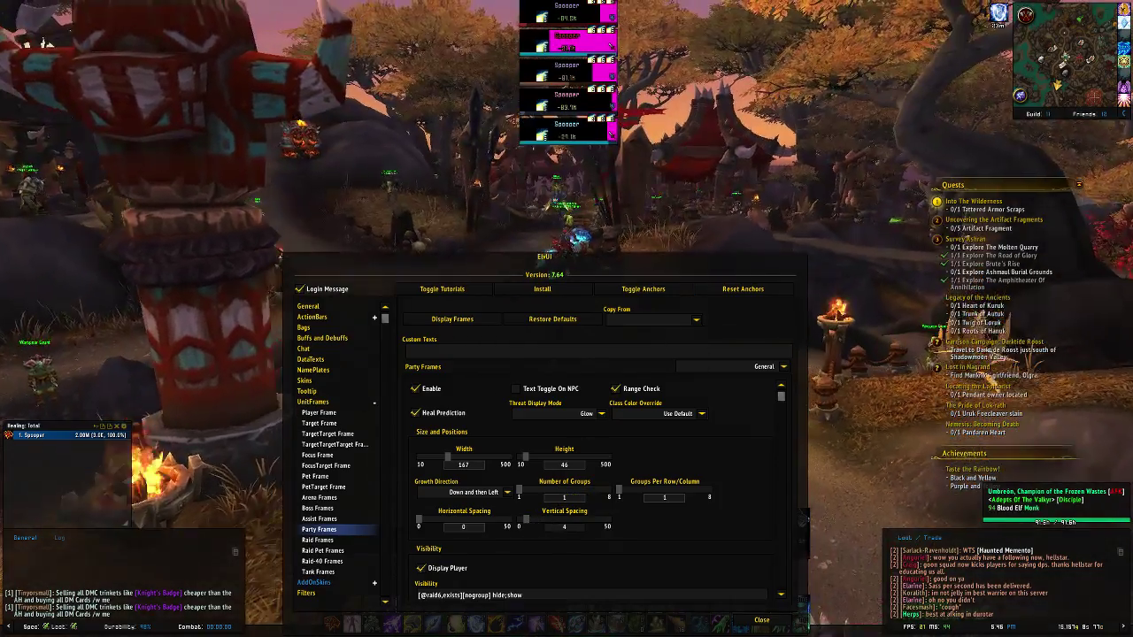
- Restore the Party Frames' default settings and have Heal Prediction enabled
click(553, 319)
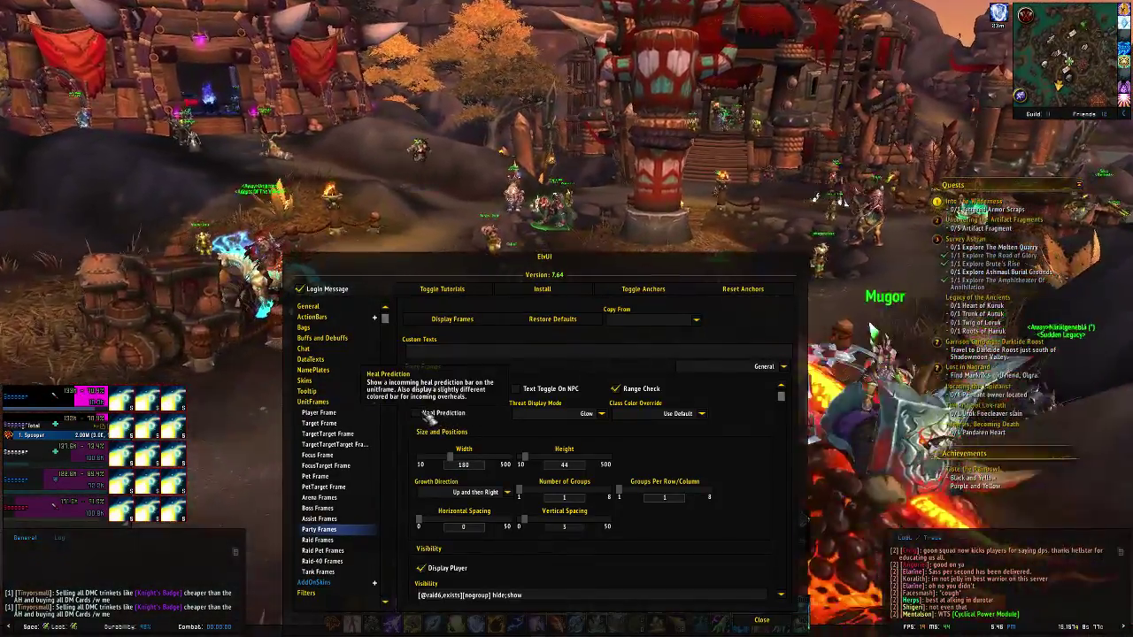
click(420, 414)
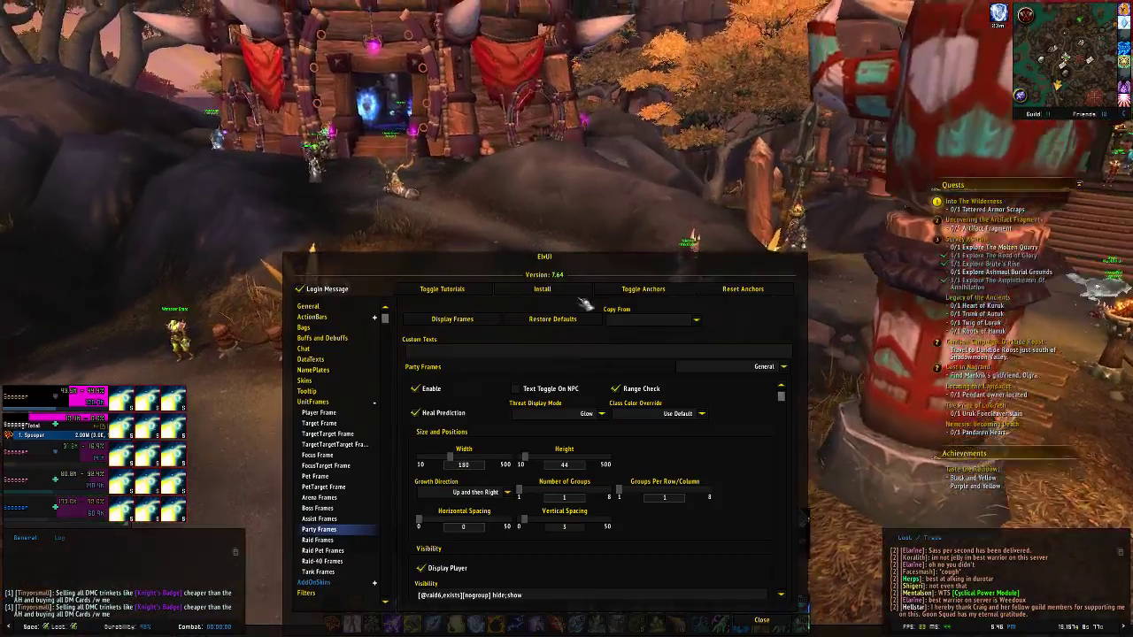
- Unlock the anchors, place the Party Frames beside the character's upper left, and lock the anchors again
drag(566, 236, 580, 208)
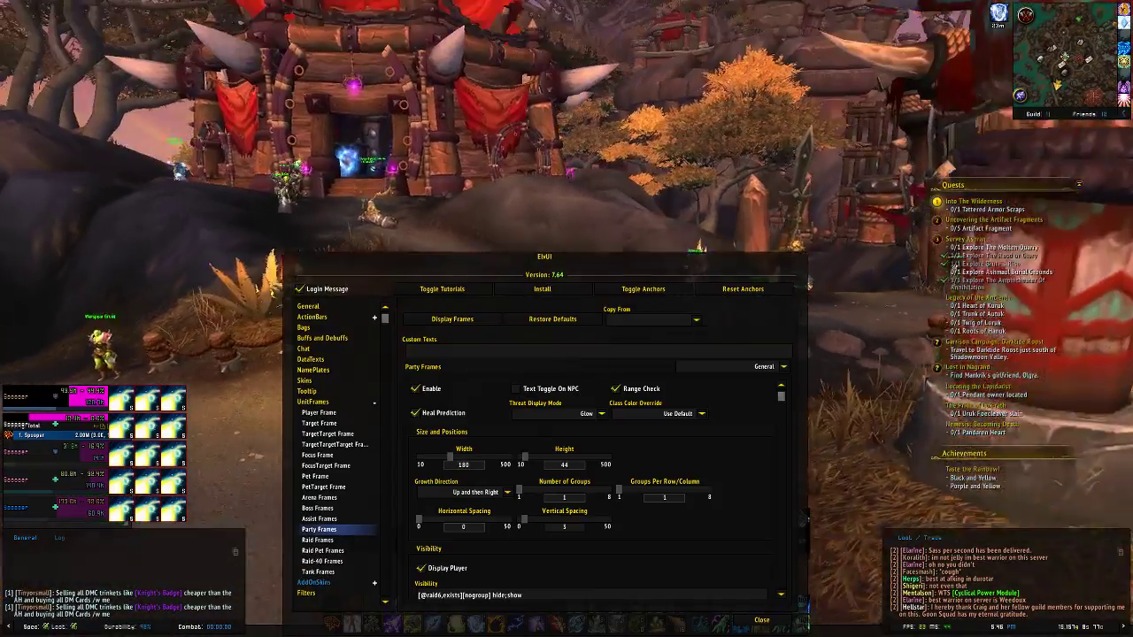
drag(545, 258, 577, 187)
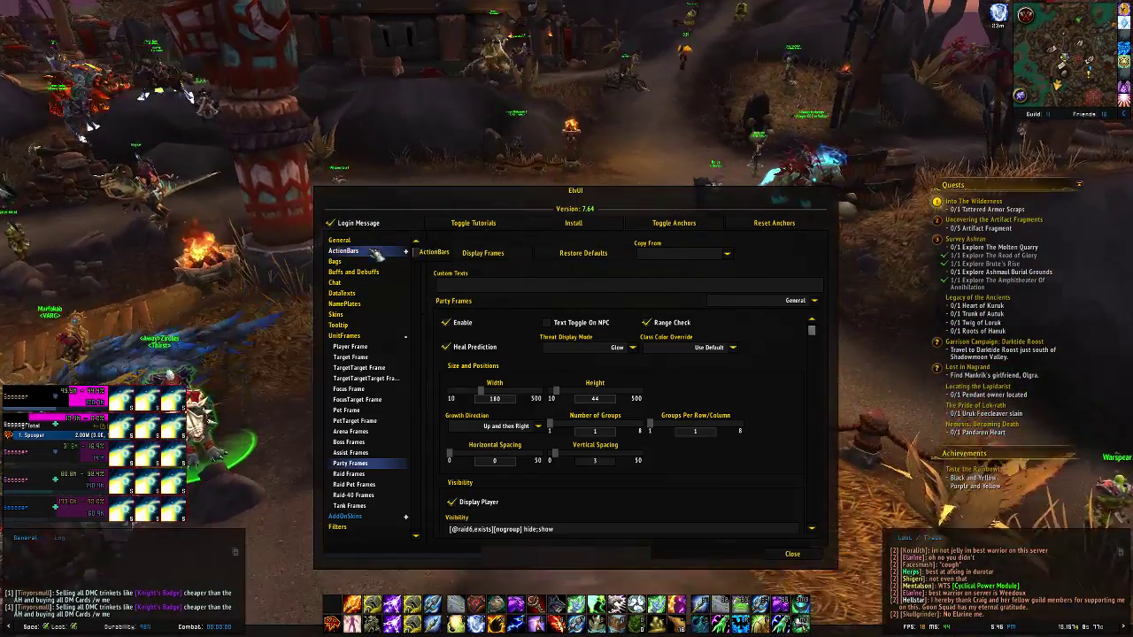
click(370, 495)
click(347, 250)
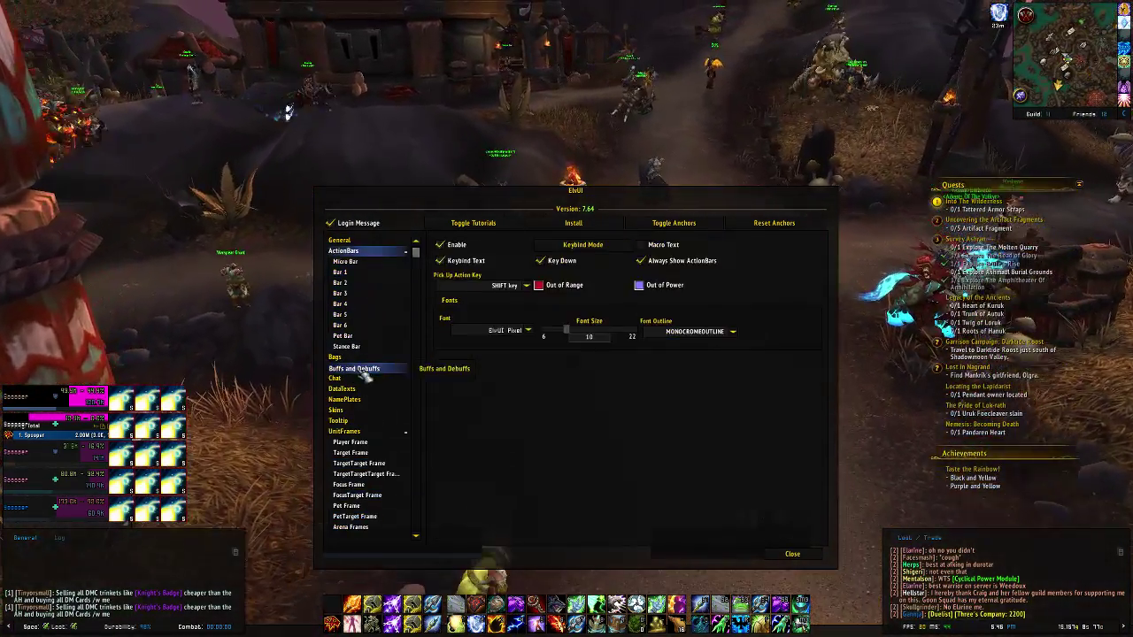
click(674, 223)
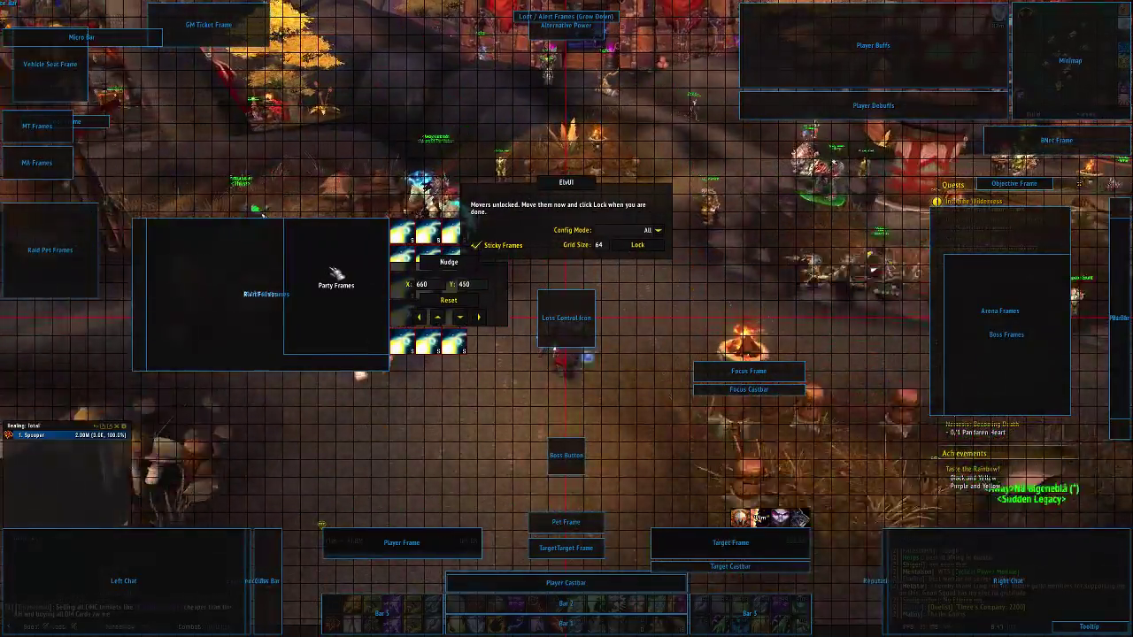
mouse_move(336, 273)
mouse_down()
mouse_move(339, 290)
mouse_move(319, 282)
mouse_up()
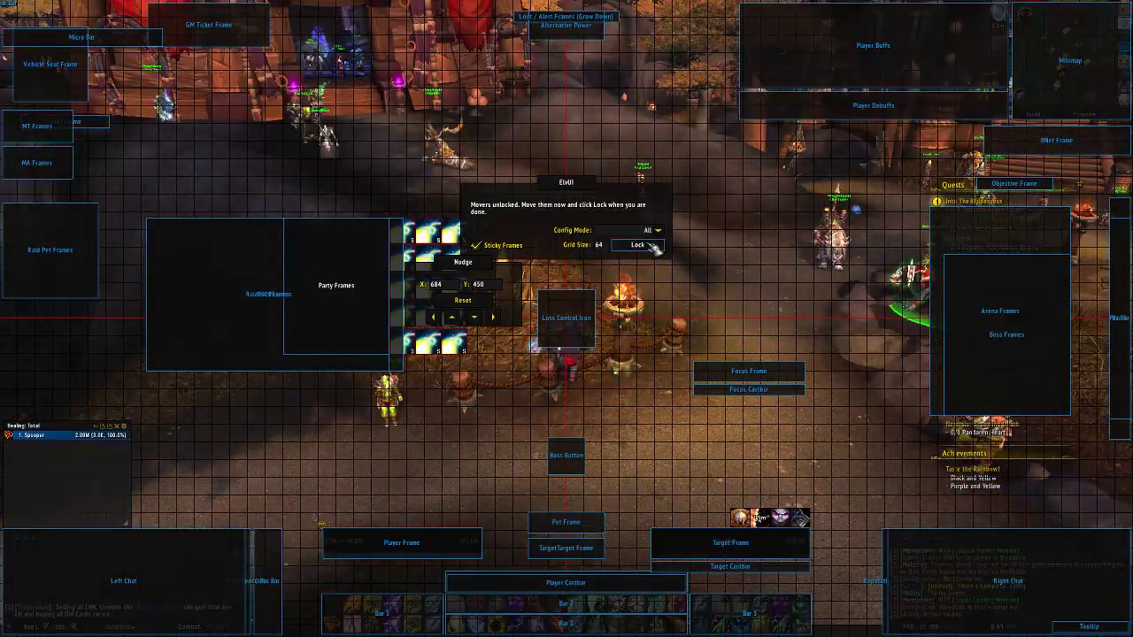
click(637, 245)
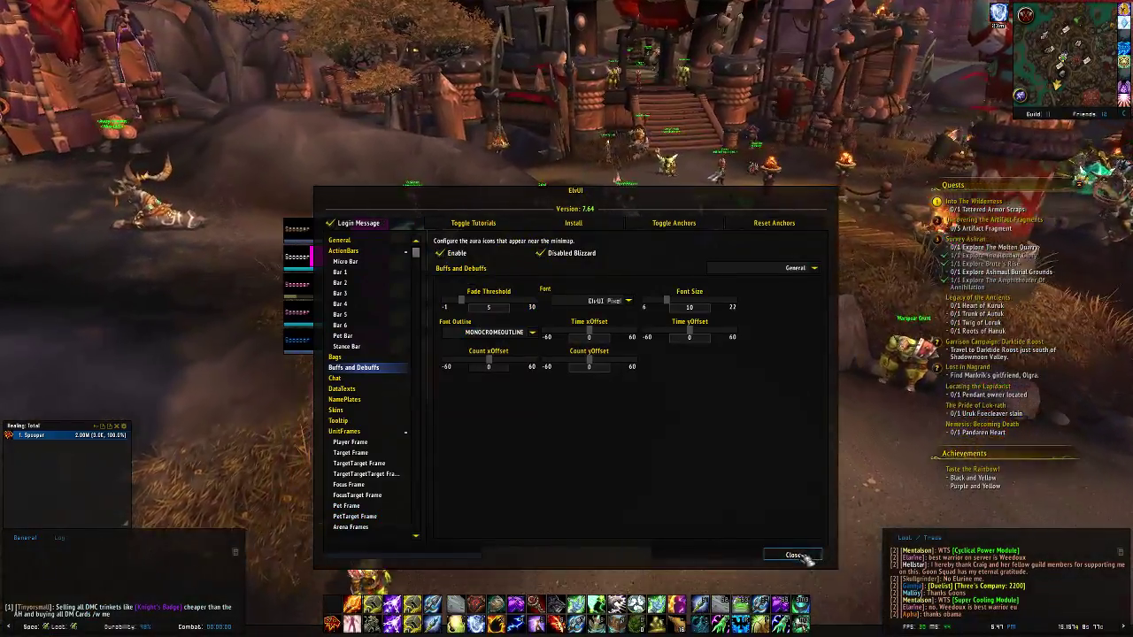
- Close the configuration window, reopen it with the /ec command, and move it clear of the party frames
key(w)
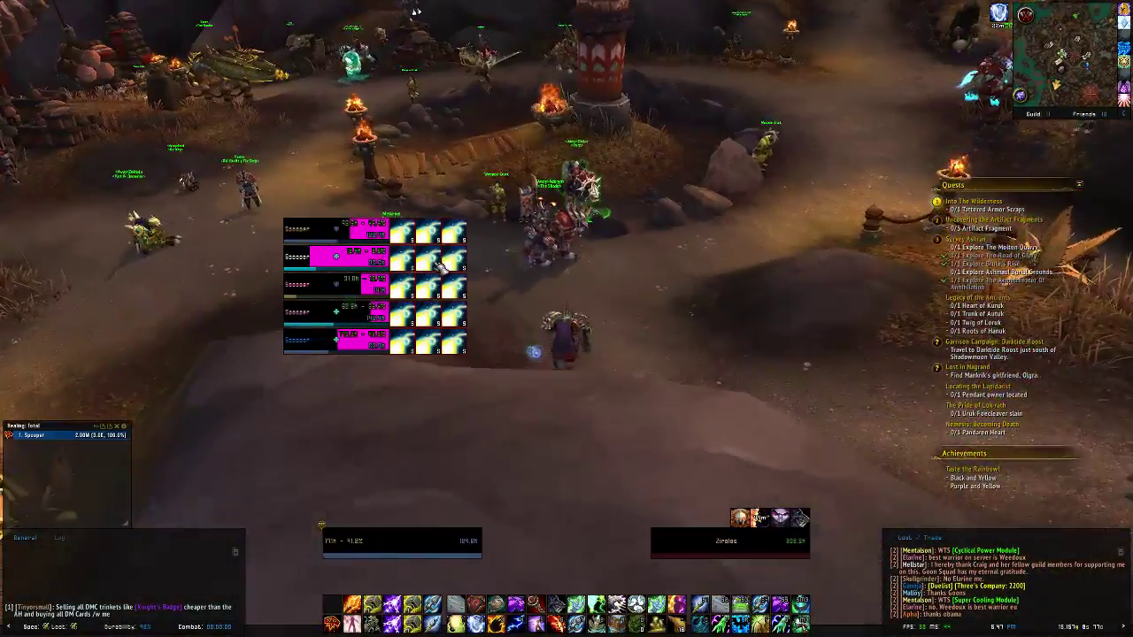
key(w)
key(Return)
text(/ec)
key(Return)
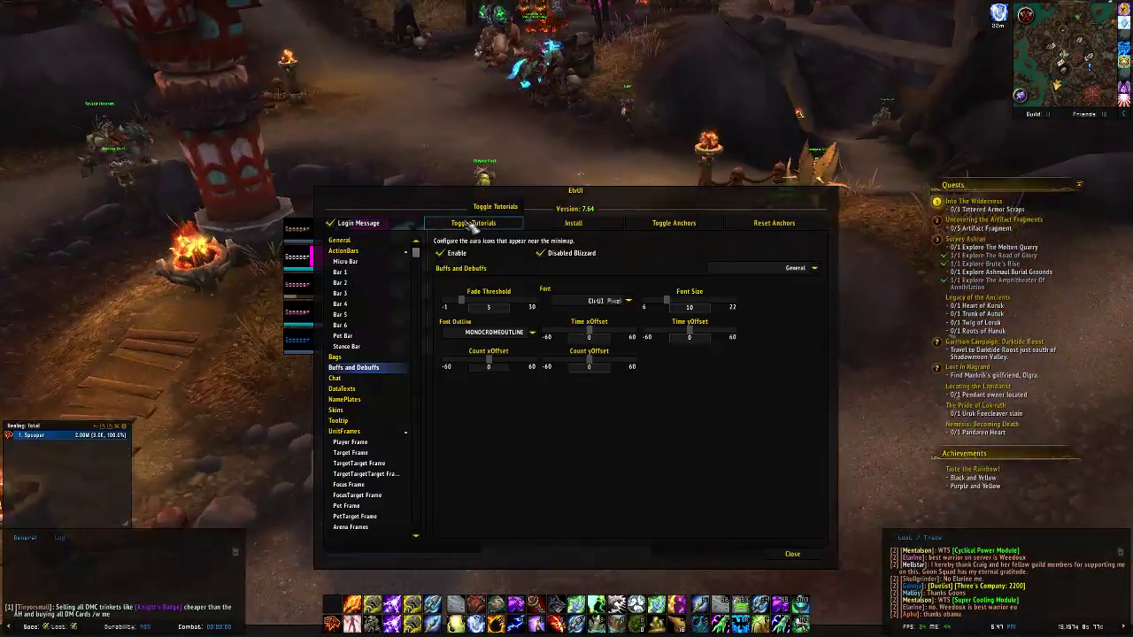
drag(579, 203, 716, 131)
key(w)
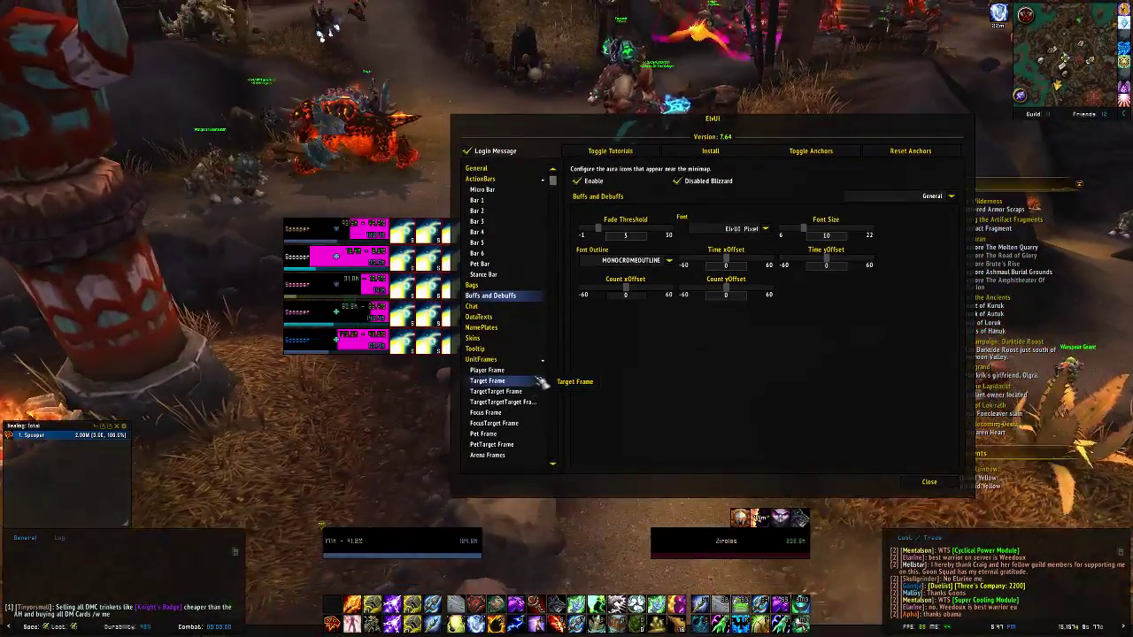
click(522, 445)
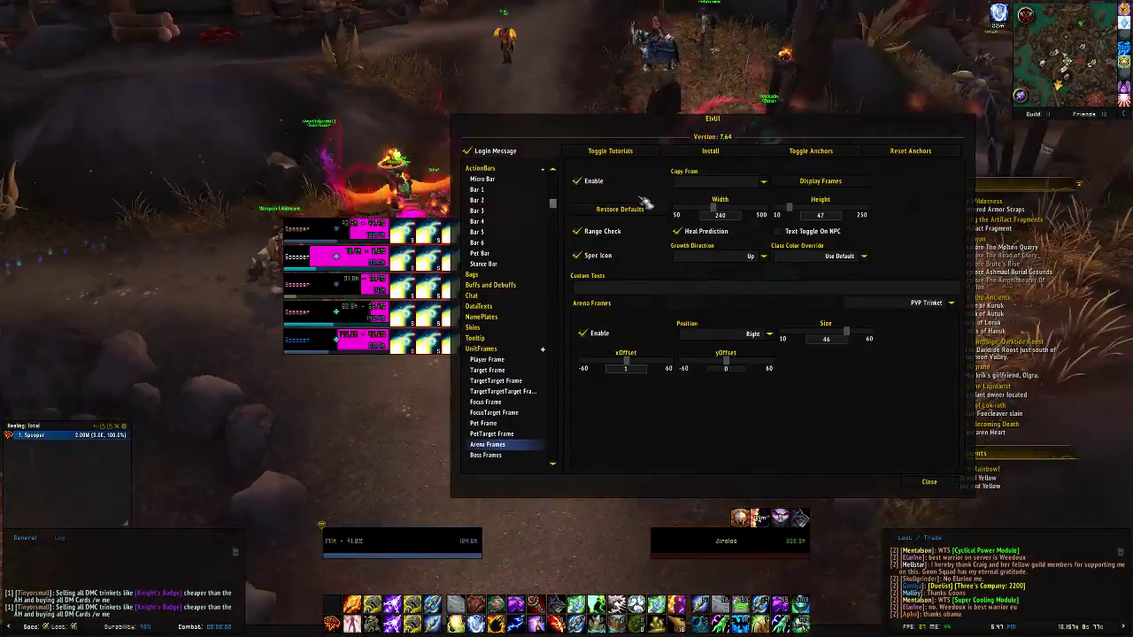
drag(715, 123, 804, 105)
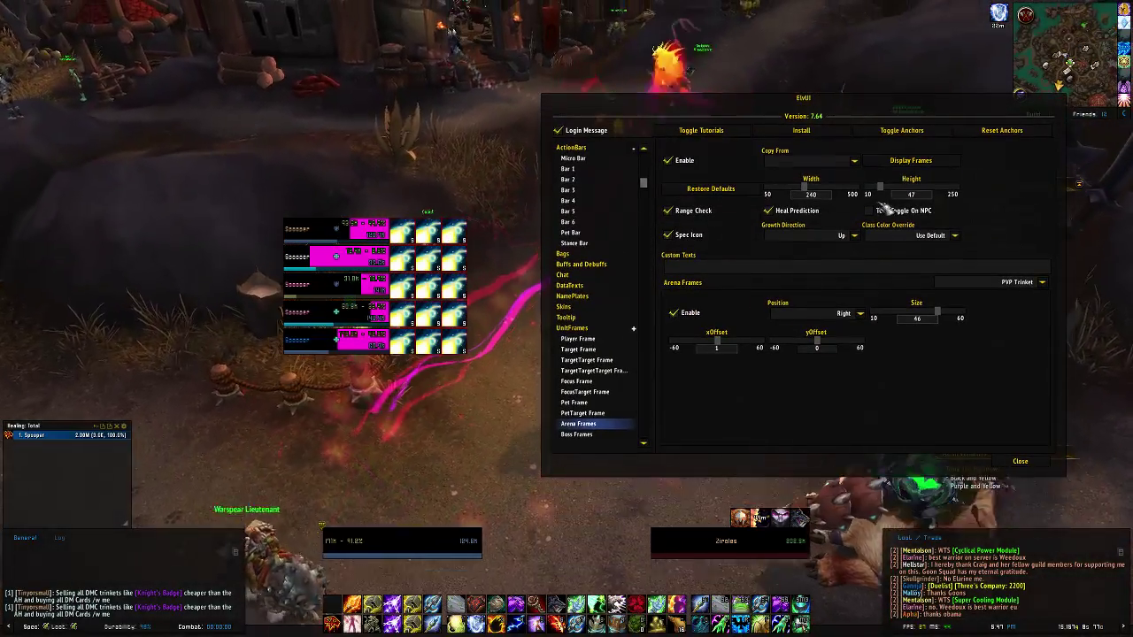
- Set the Size Override of the Party Frames' debuffs to 44
click(1043, 281)
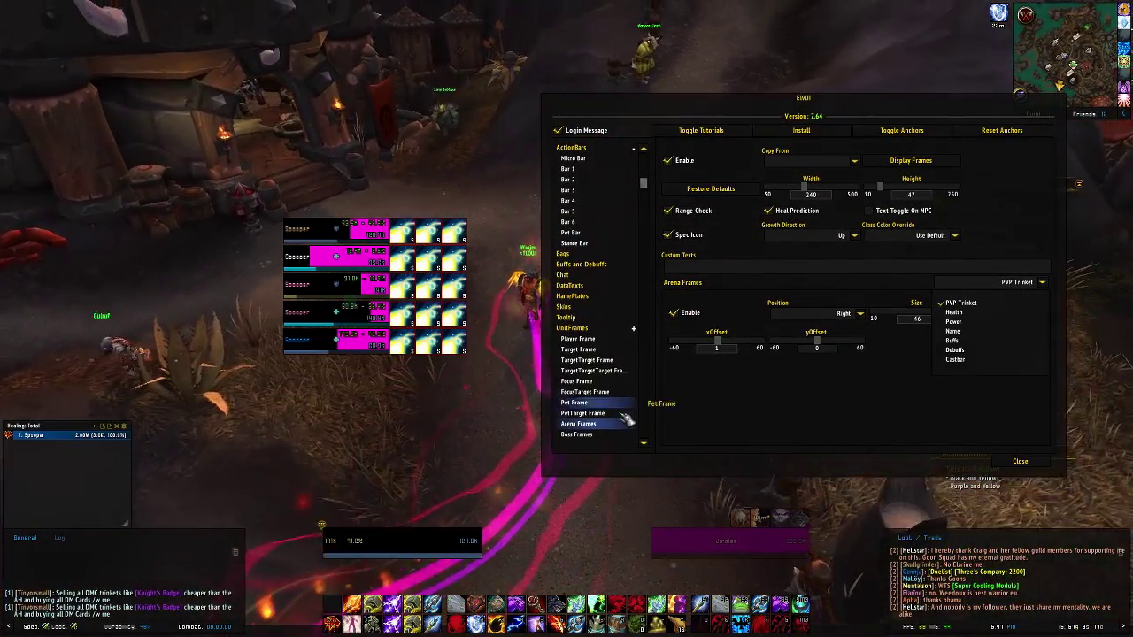
click(609, 381)
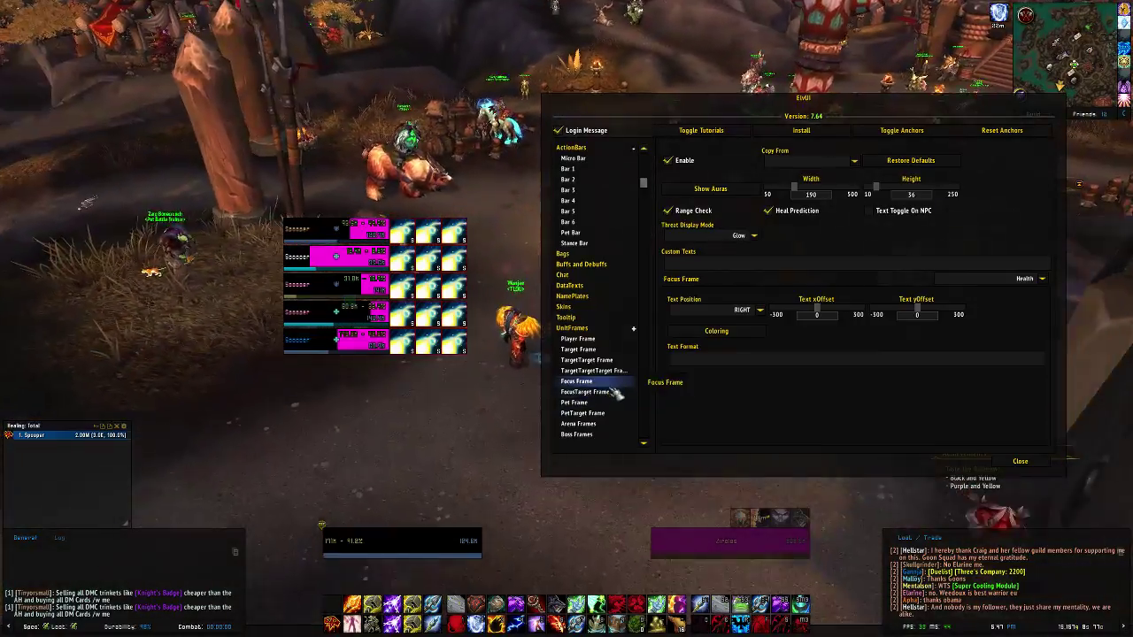
scroll(611, 407, down, 1)
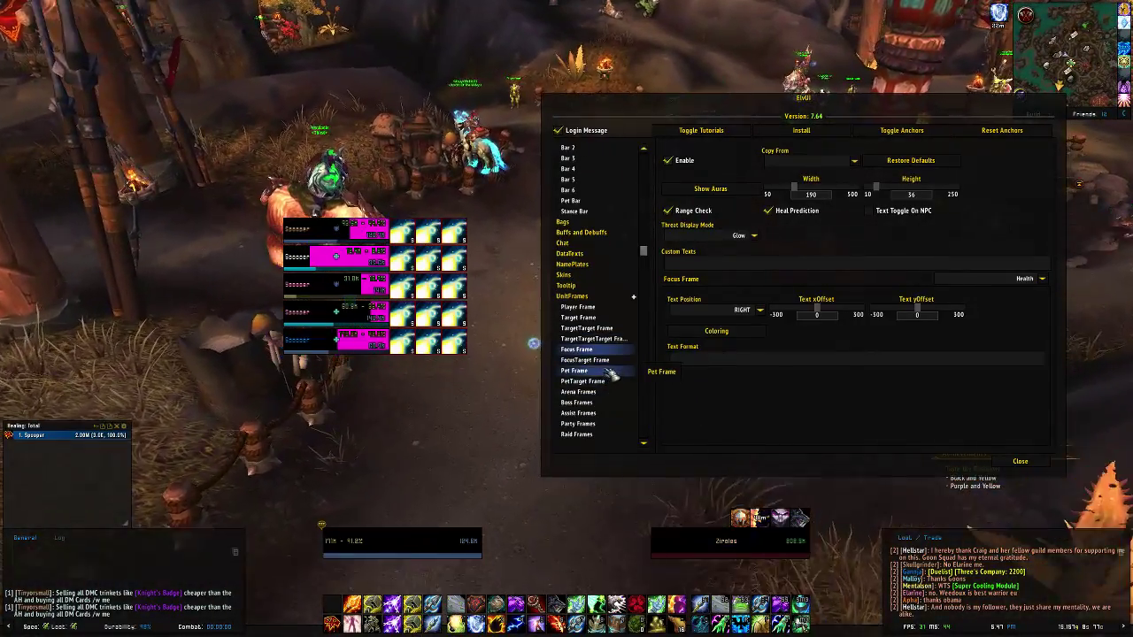
scroll(616, 389, down, 3)
click(584, 412)
click(1041, 207)
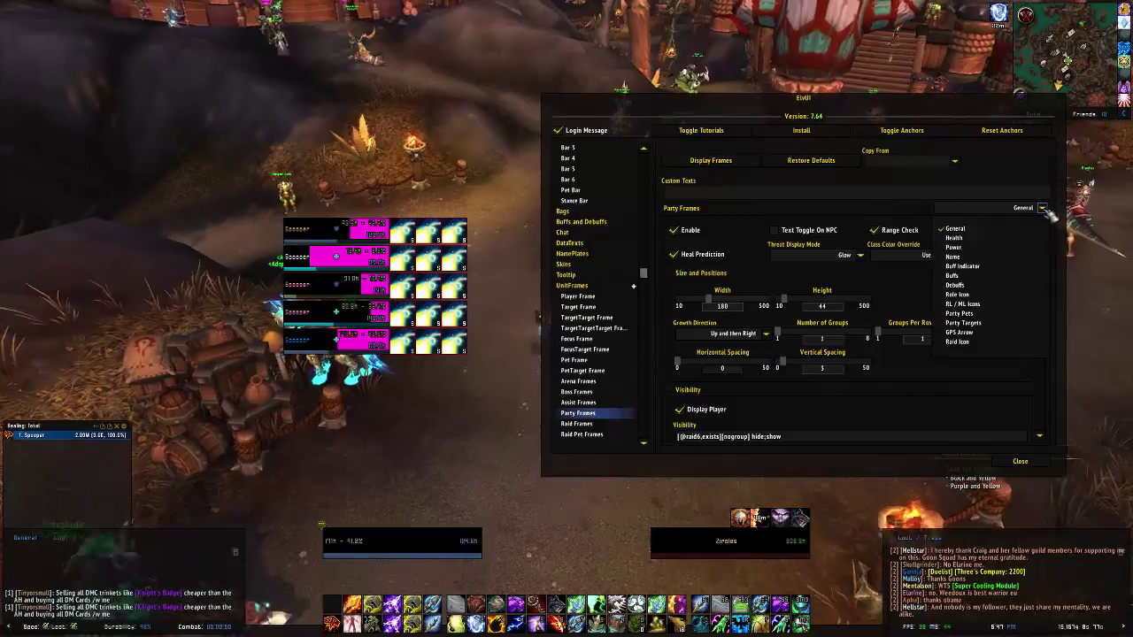
click(983, 285)
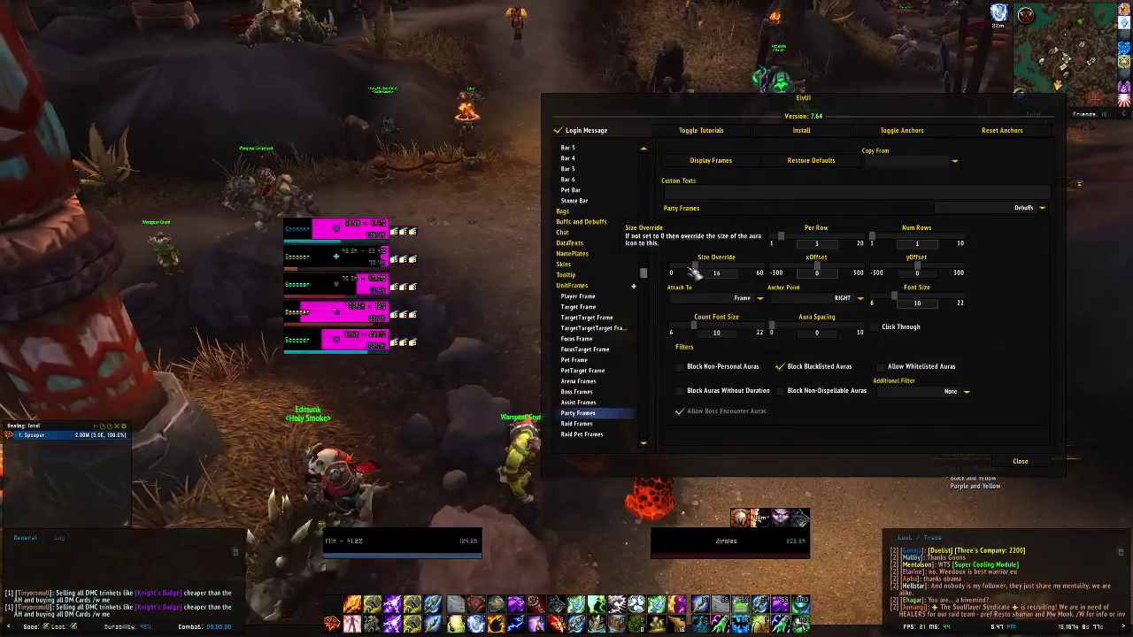
drag(688, 275, 746, 275)
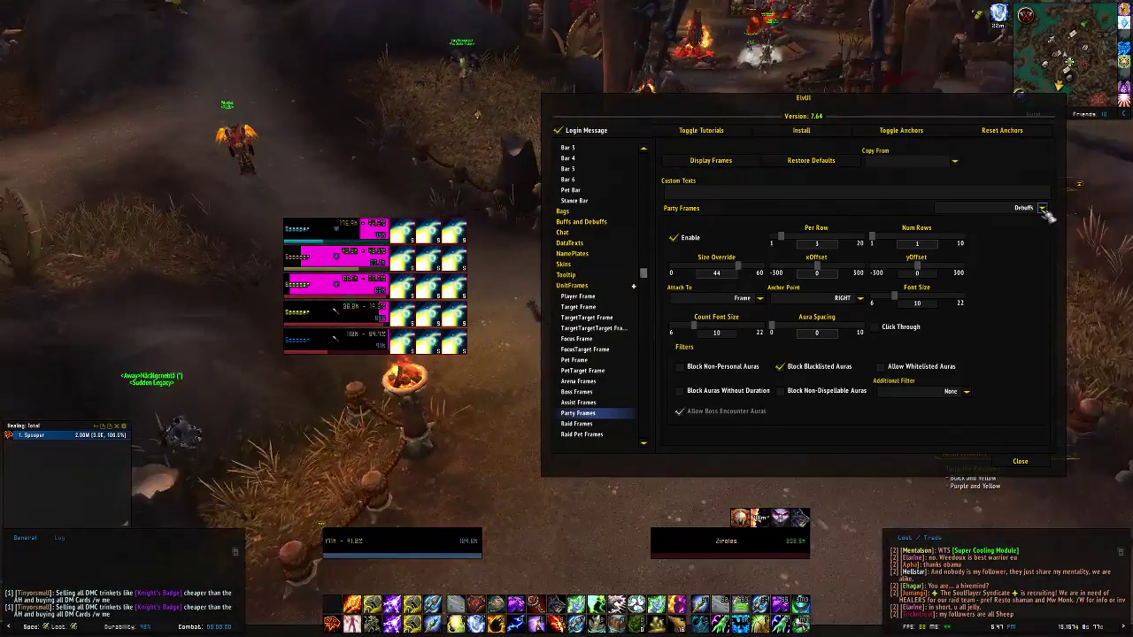
- Enable buffs on the Party Frames and set their Size Override to 21
click(1042, 208)
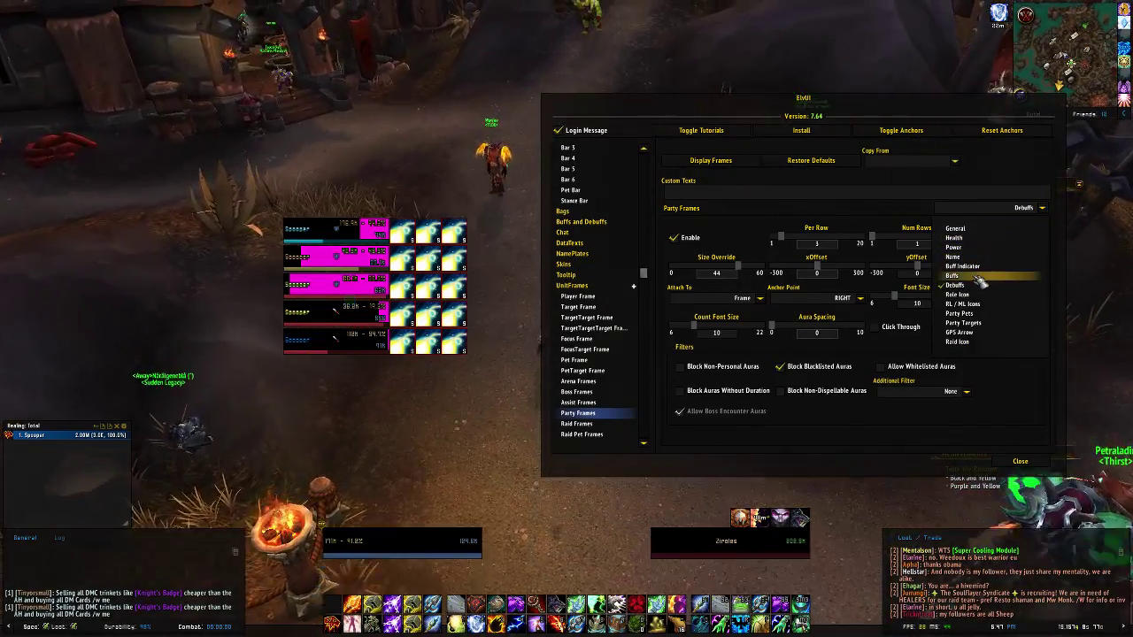
click(952, 275)
click(675, 238)
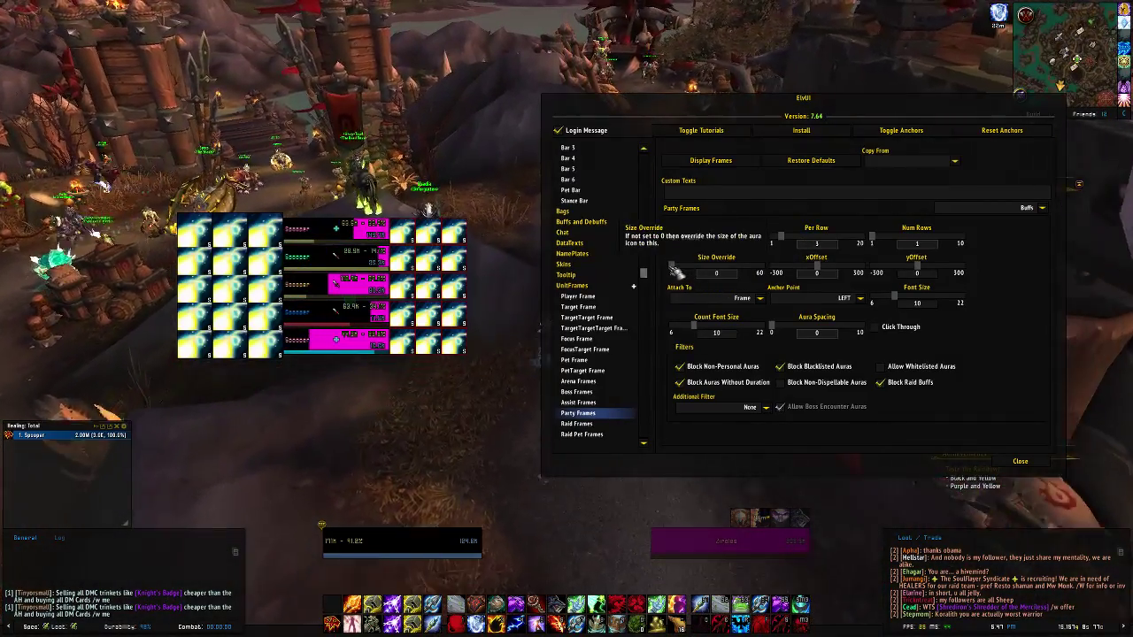
drag(698, 274, 719, 275)
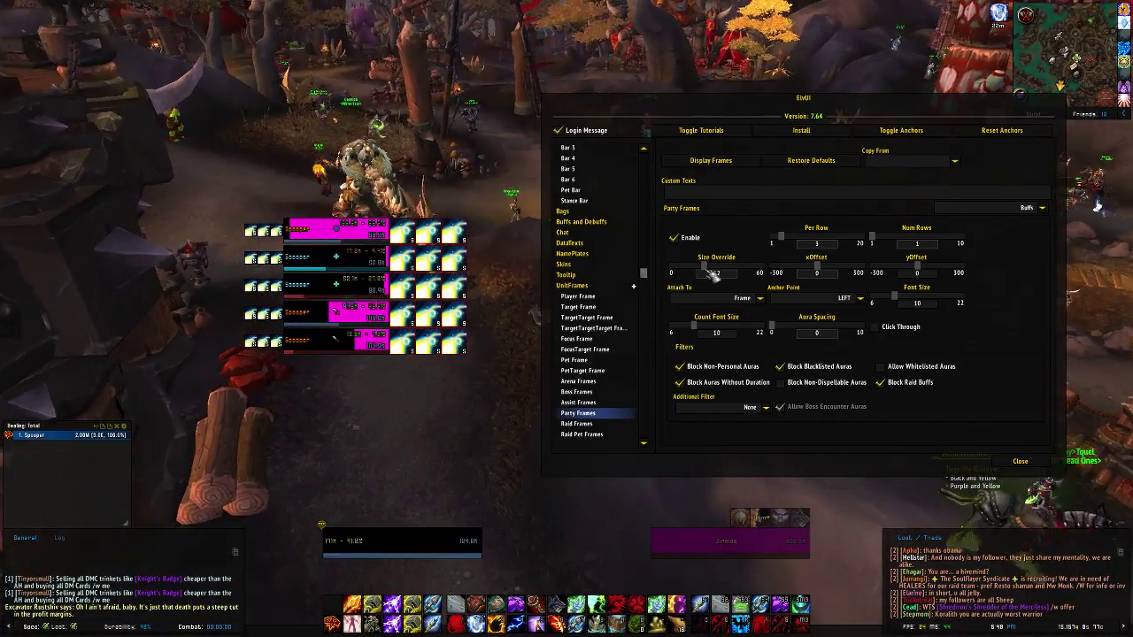
drag(709, 271, 708, 271)
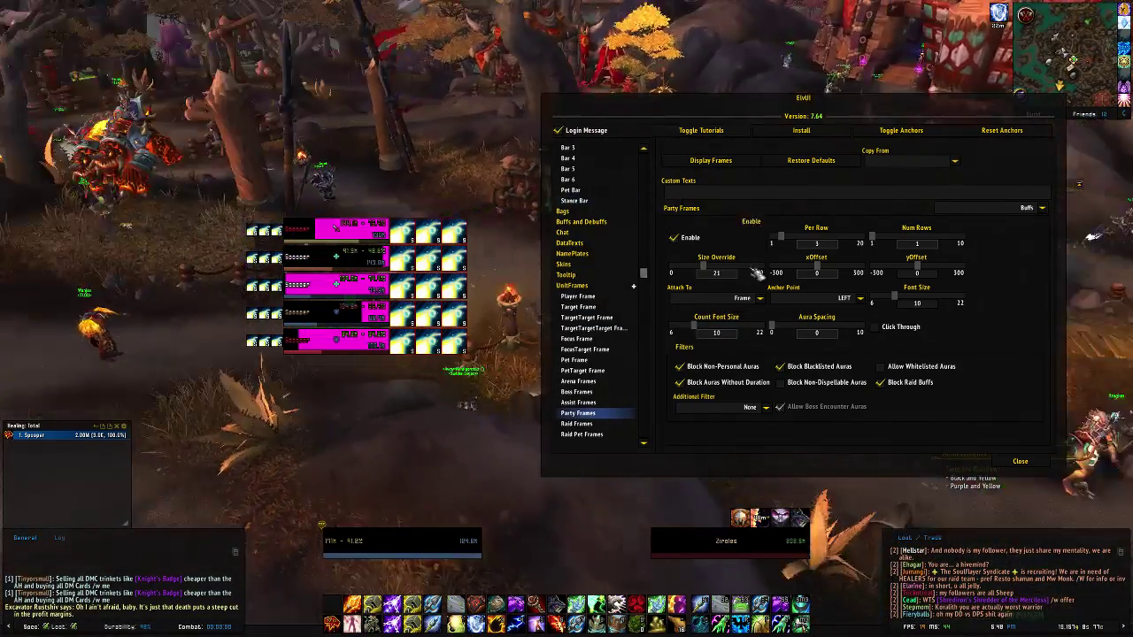
- Try attaching the Party Frames' buffs to Debuffs instead of Frame
click(760, 299)
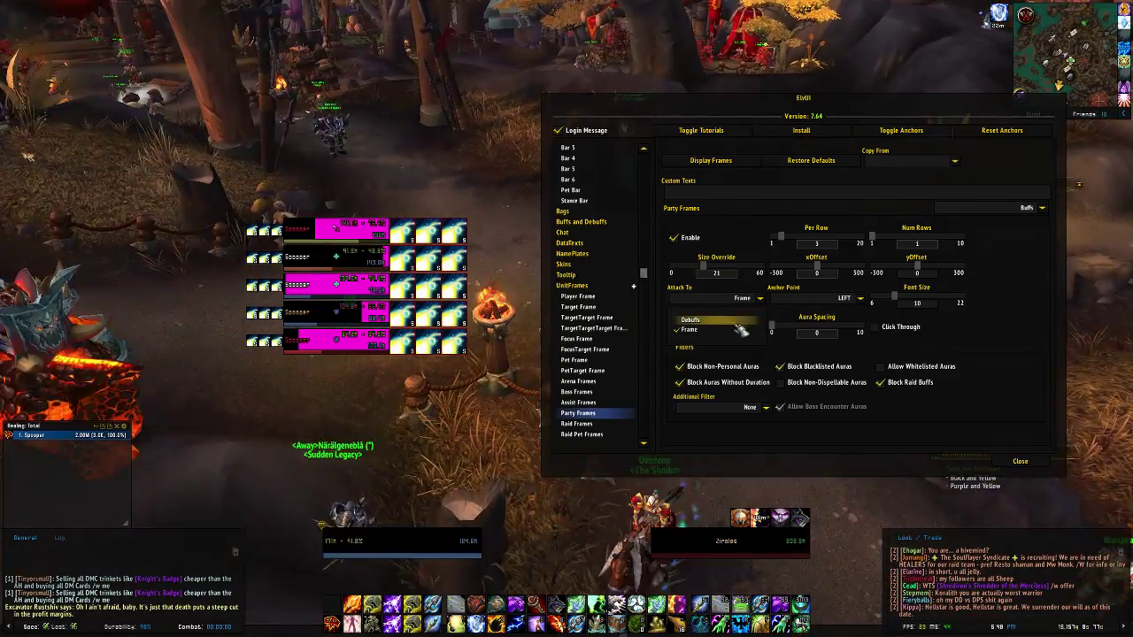
click(735, 322)
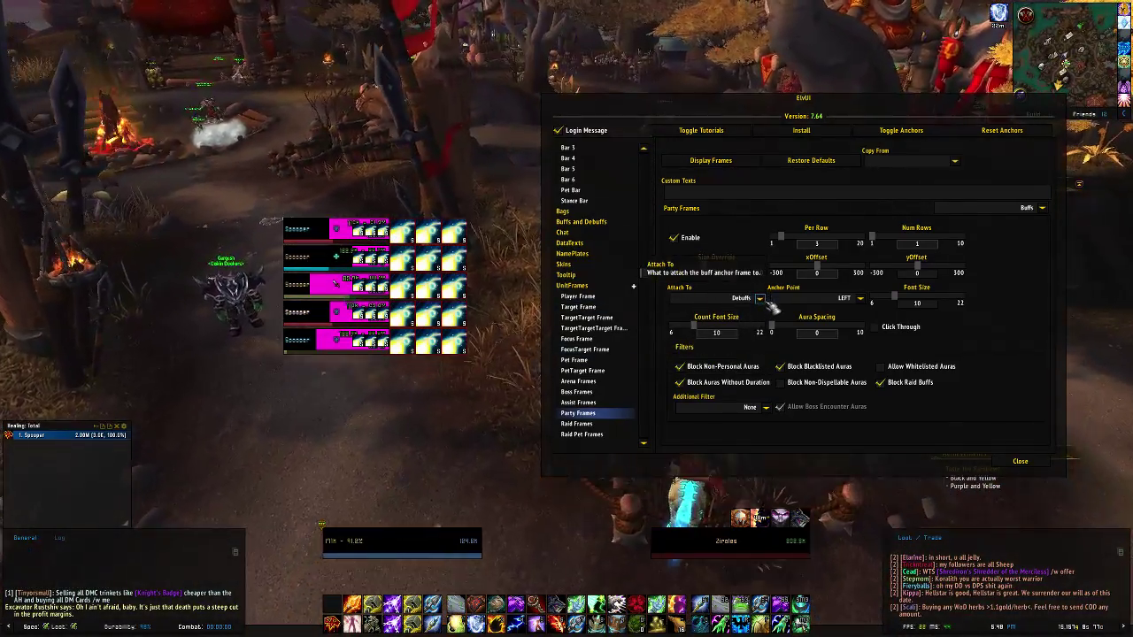
click(760, 298)
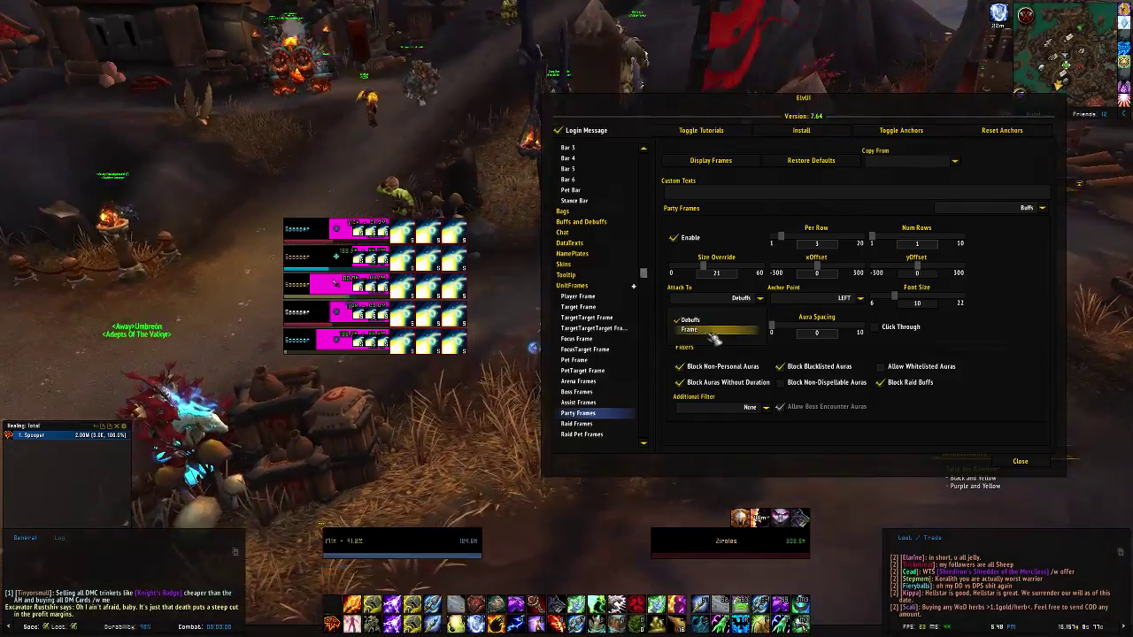
click(721, 334)
- Set the buffs' xOffset to 56 and the Party Frames' Vertical Spacing to 13
mouse_move(819, 273)
mouse_down()
mouse_move(795, 273)
mouse_move(834, 276)
mouse_up()
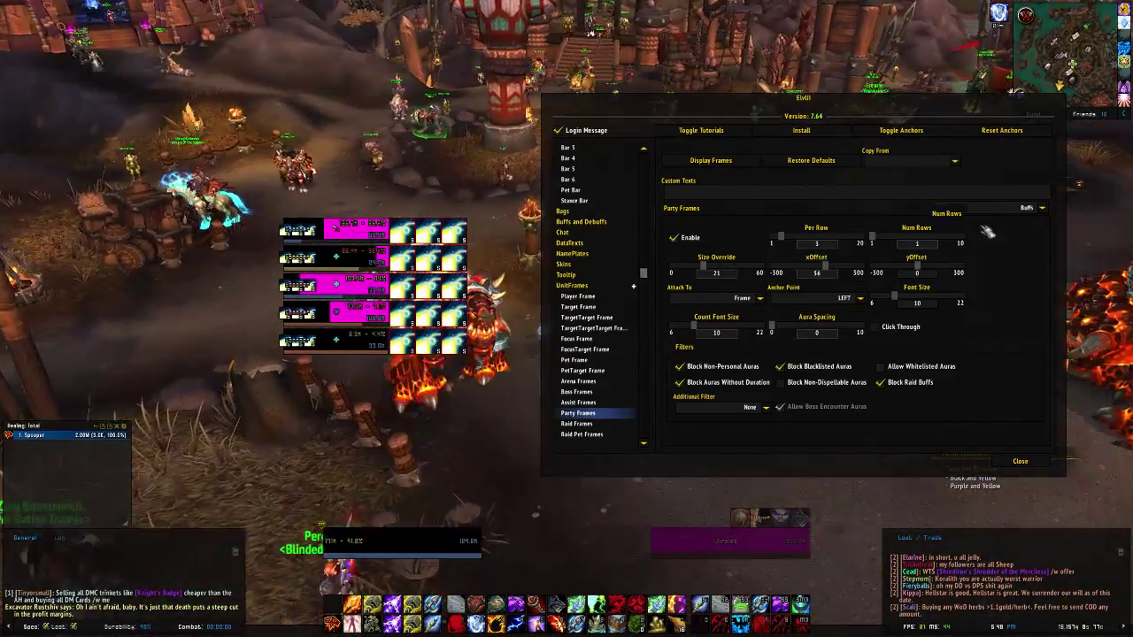
click(952, 209)
click(956, 228)
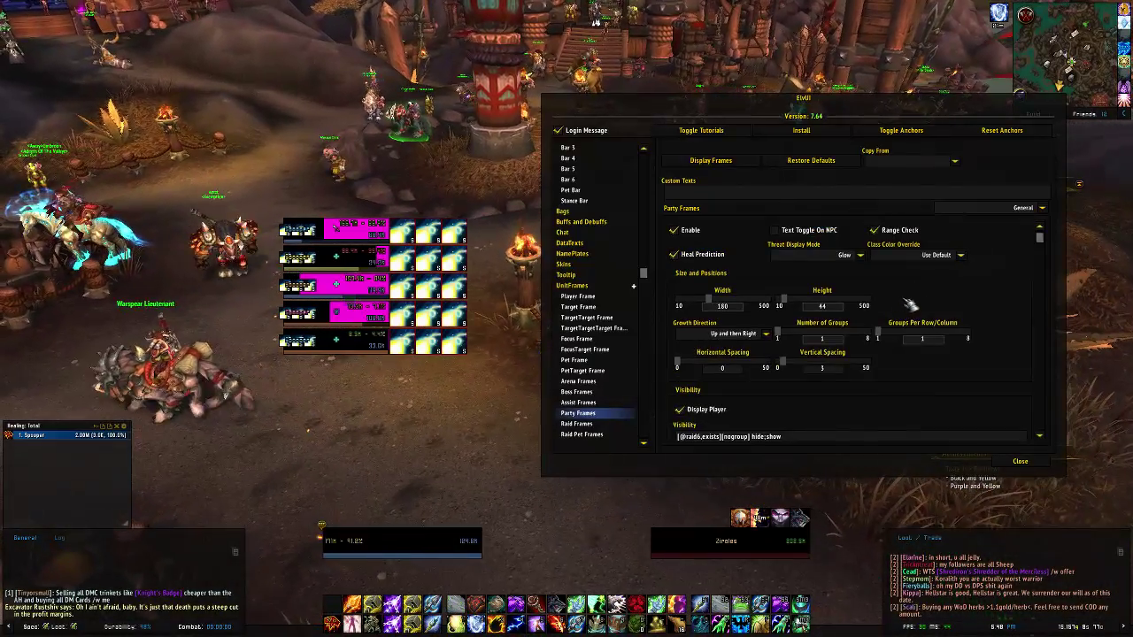
drag(784, 363, 809, 367)
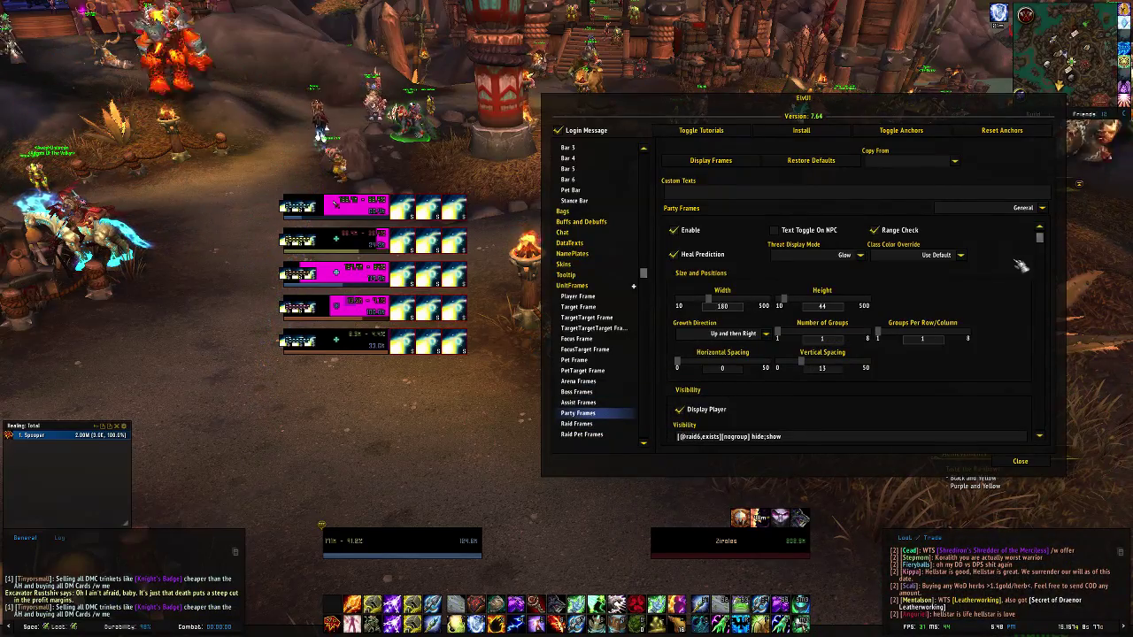
- Set the xOffset of the Party Frames' debuffs to -28
click(1034, 208)
click(969, 285)
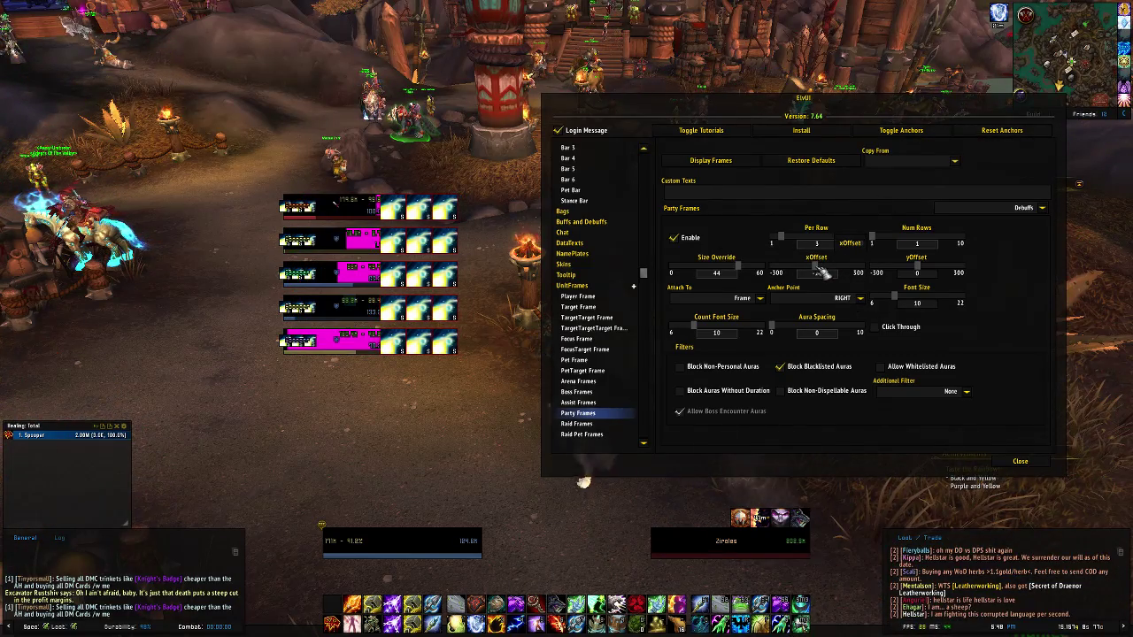
drag(819, 268, 815, 267)
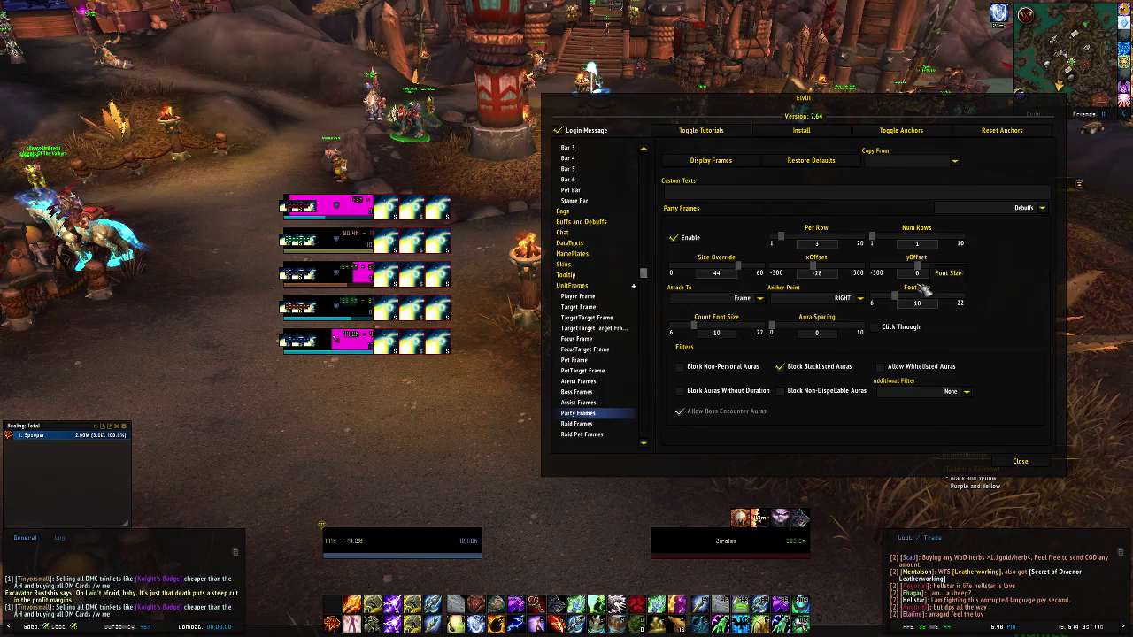
- Set the xOffset of the Party Frames' buffs to 64 and their yOffset to 32
drag(917, 269, 926, 273)
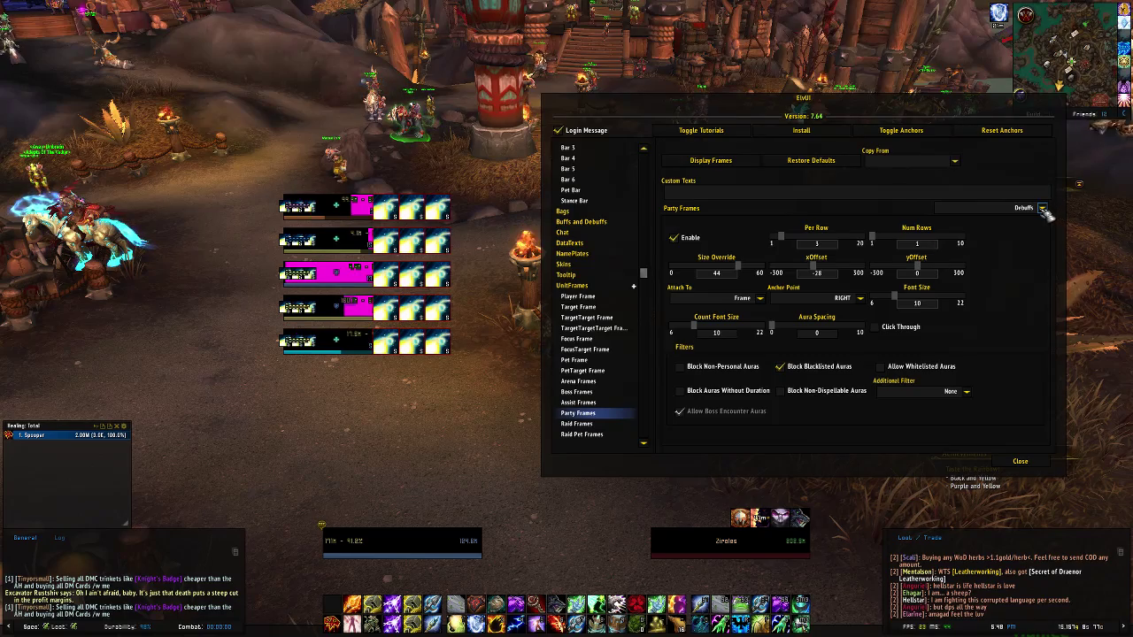
click(1043, 209)
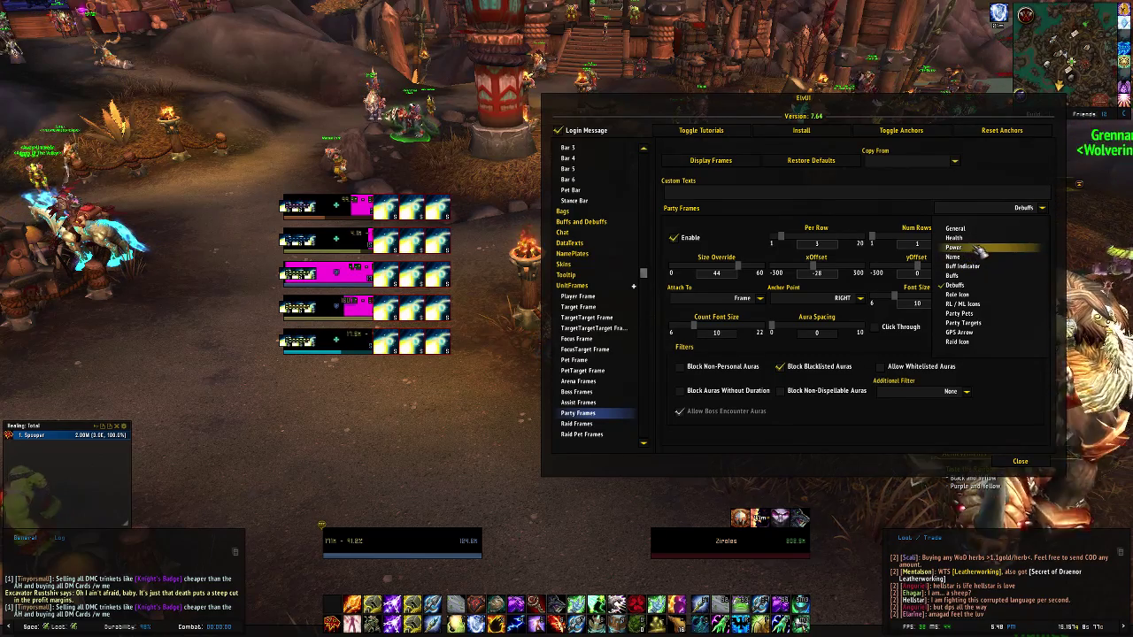
click(952, 276)
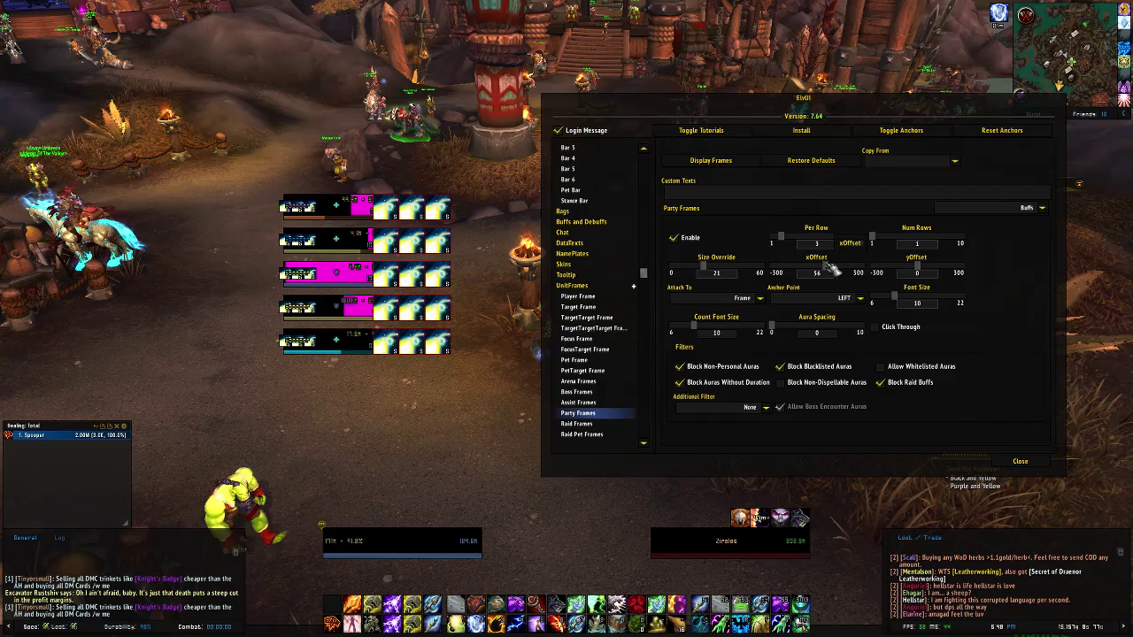
drag(825, 268, 836, 272)
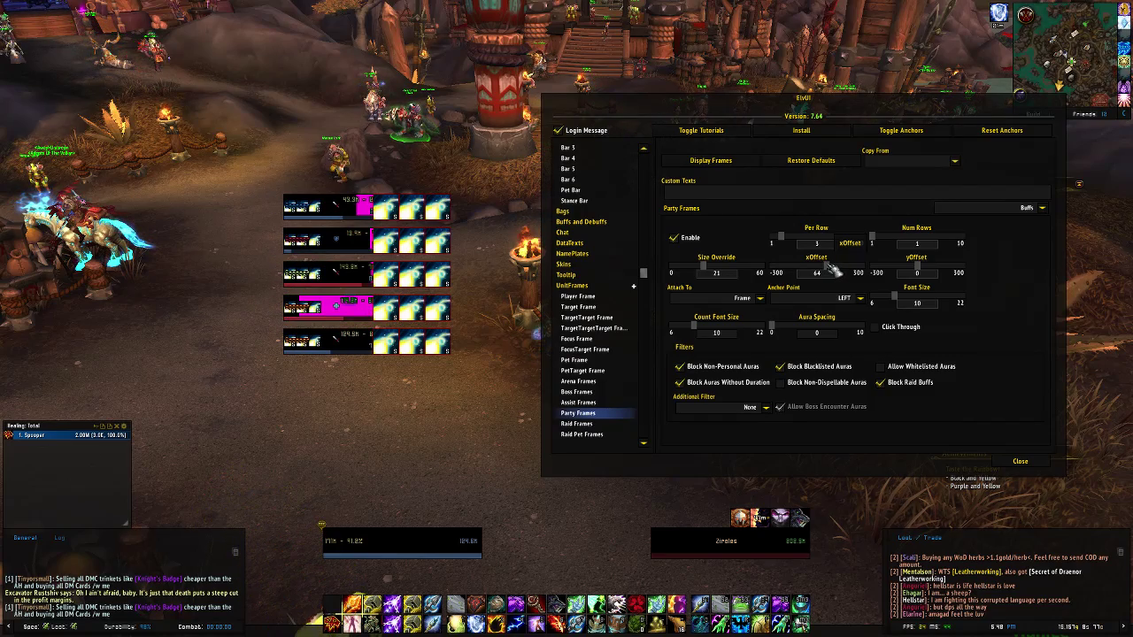
mouse_move(919, 267)
mouse_down()
mouse_move(935, 270)
mouse_move(920, 287)
mouse_up()
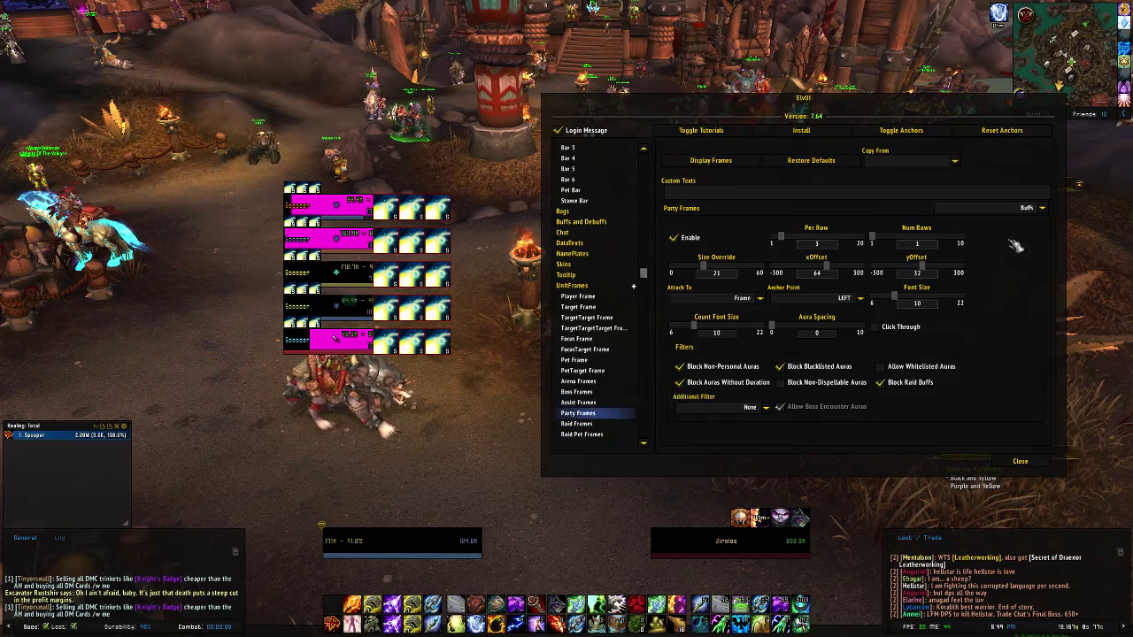
- Set the Party Frames' Vertical Spacing to 26 in their General settings
click(1042, 209)
click(1042, 209)
click(1032, 207)
click(1011, 225)
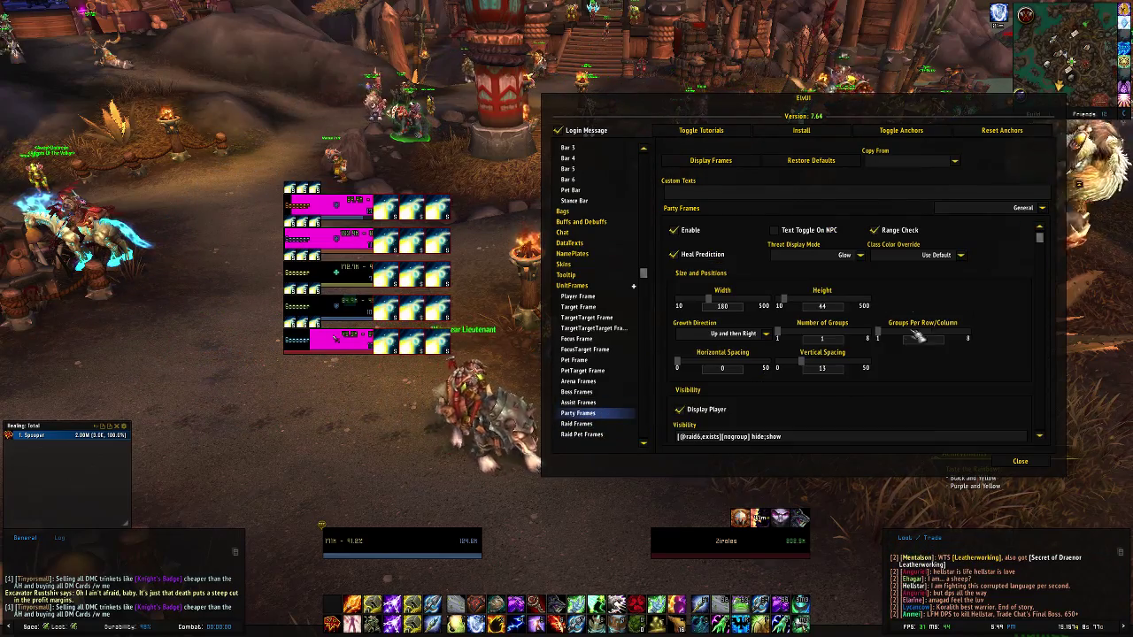
drag(807, 367, 825, 367)
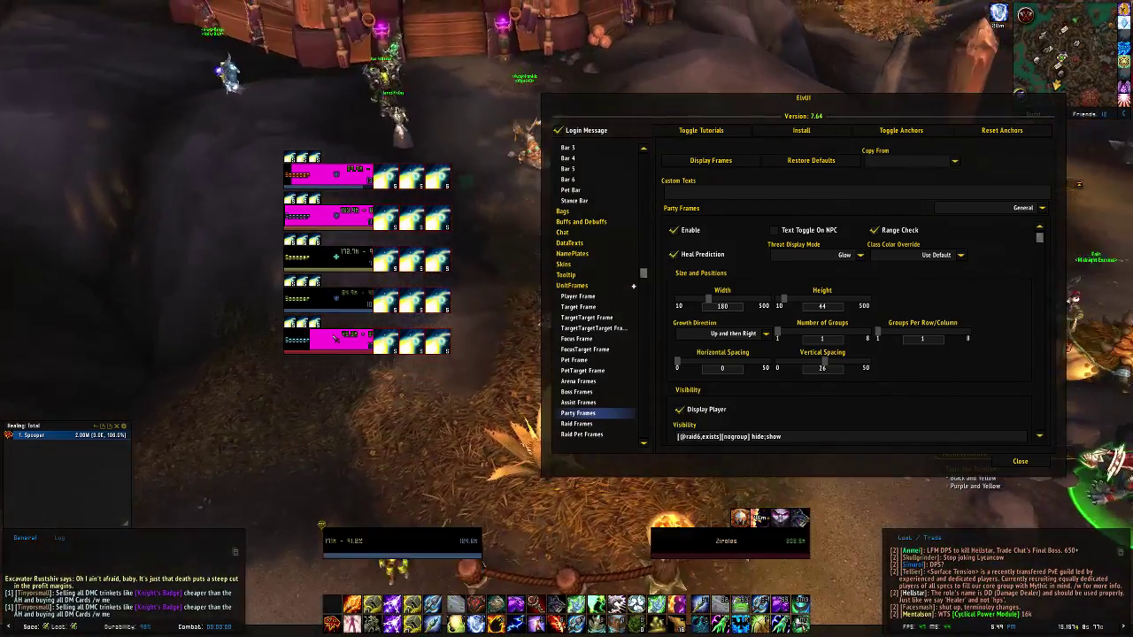
- Look through the NamePlates and action bar Bar 1 settings, and open the DataTexts settings
click(573, 254)
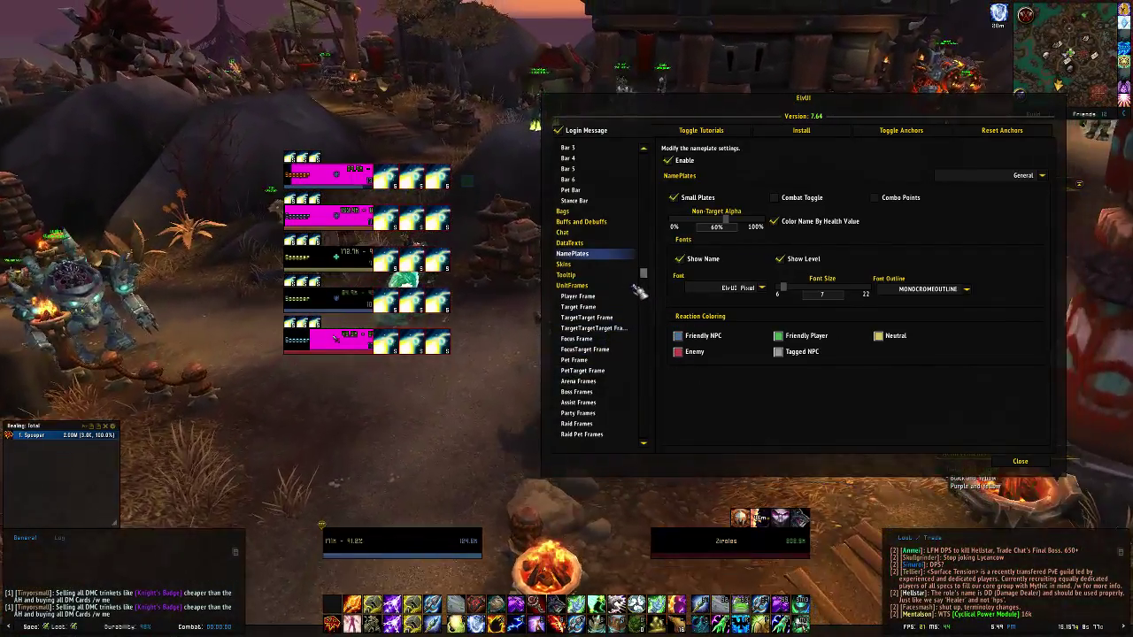
click(633, 286)
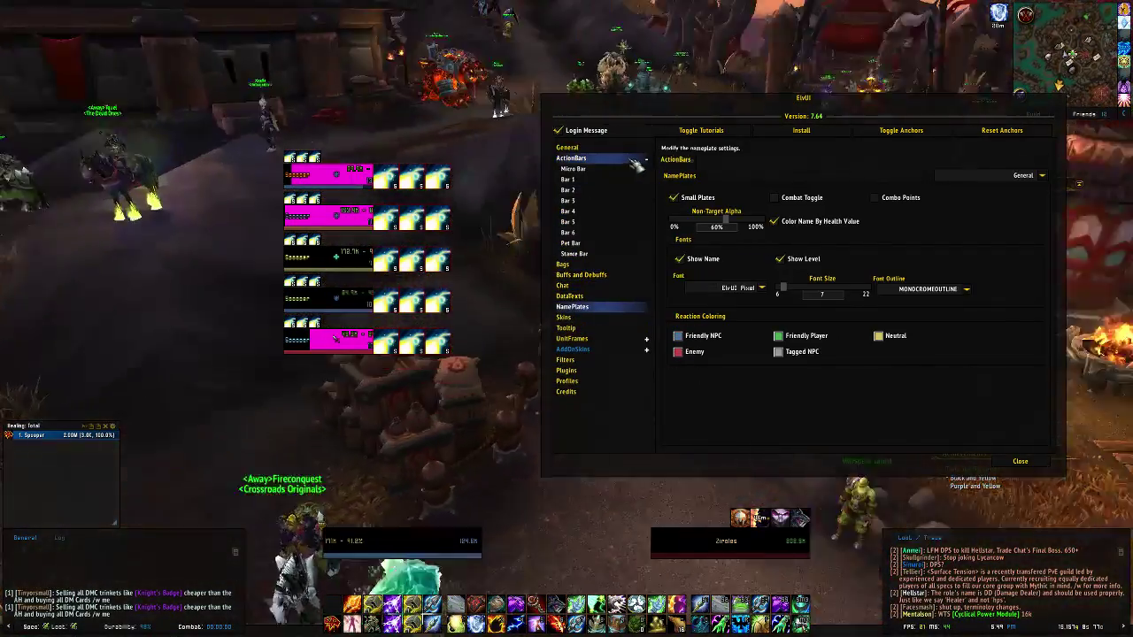
click(619, 179)
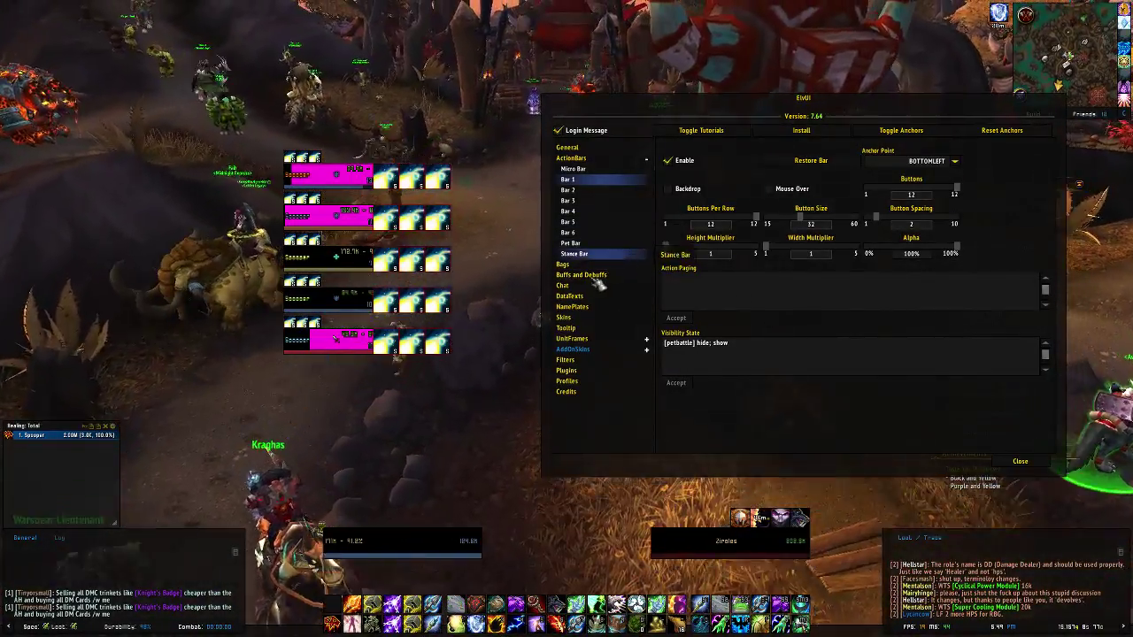
click(607, 298)
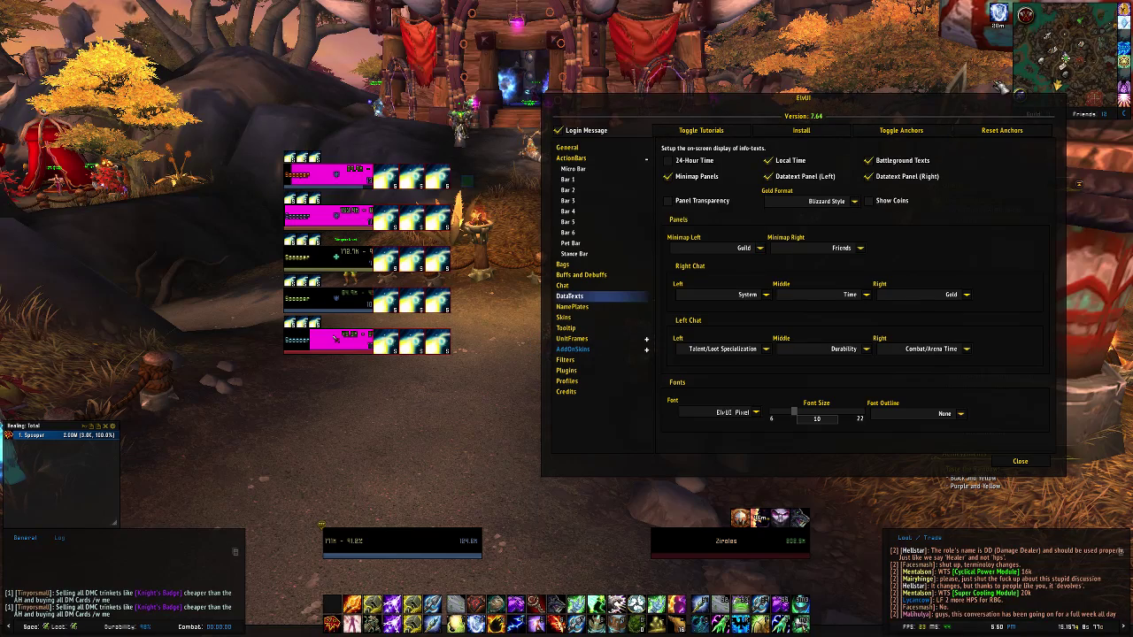
- Try DBM-LDB, Call to Arms, Armor and DPS as the Minimap Left datatext, and set it back to Guild
drag(828, 104, 707, 88)
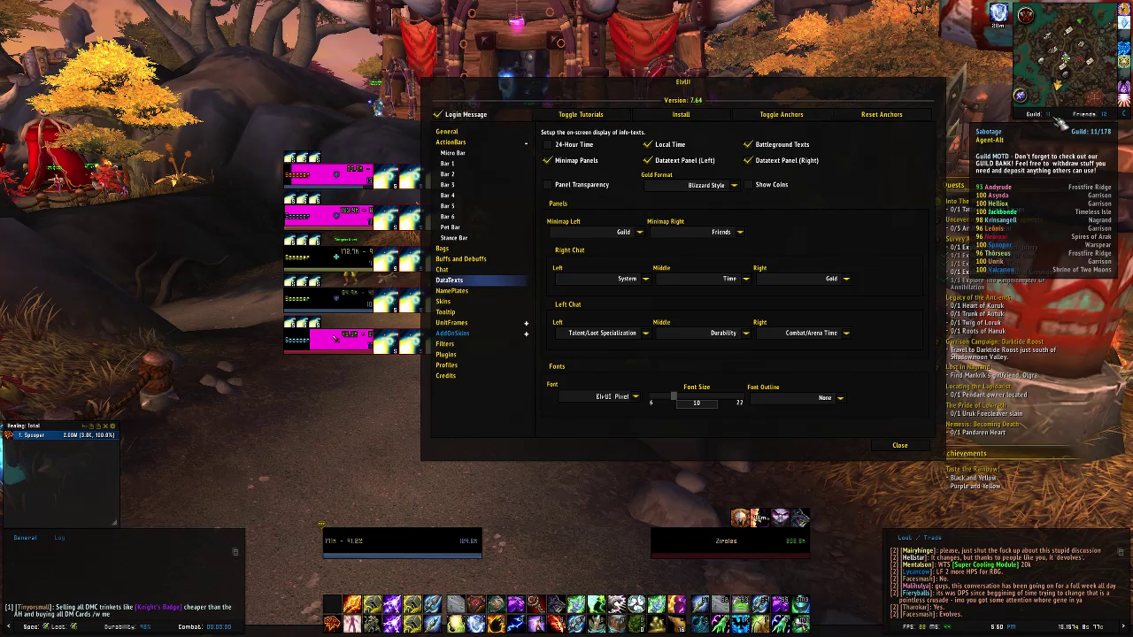
click(643, 232)
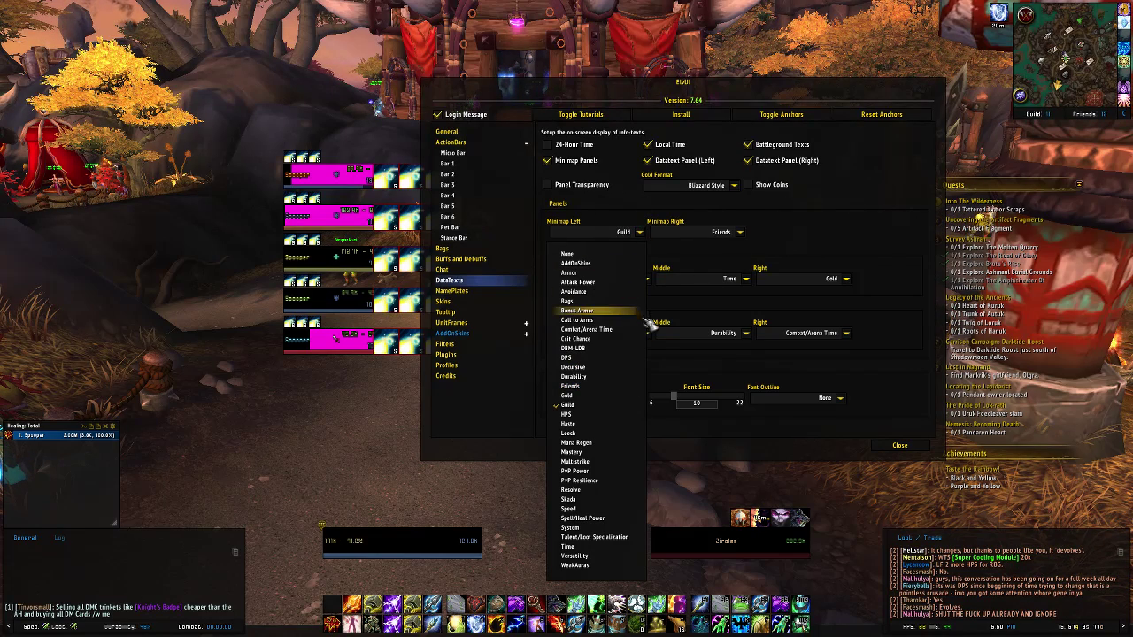
click(602, 348)
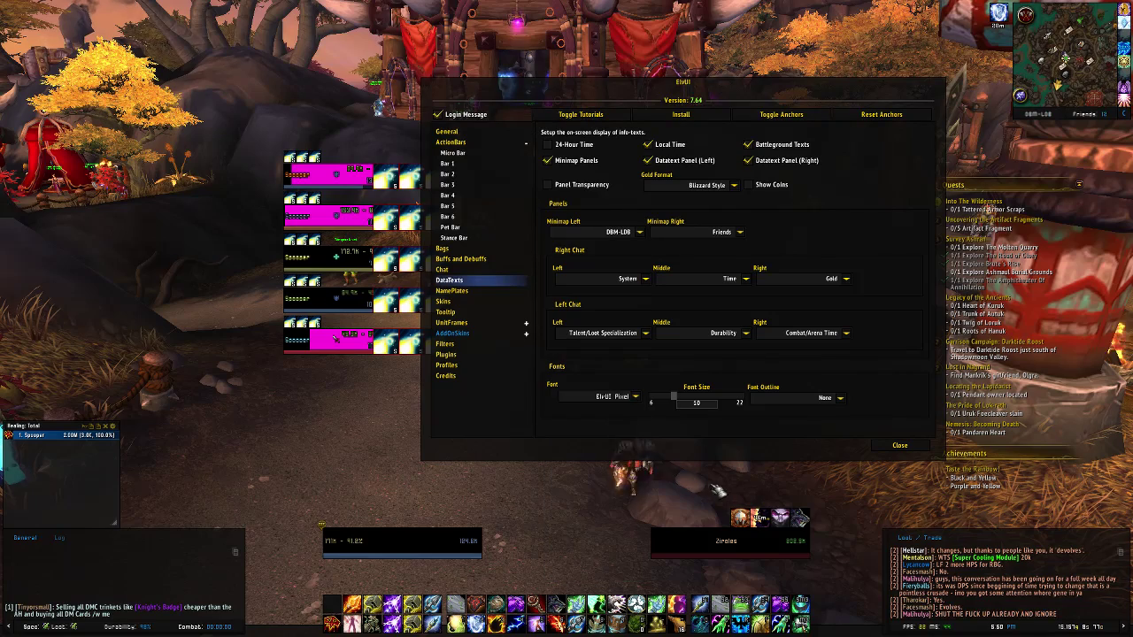
click(641, 232)
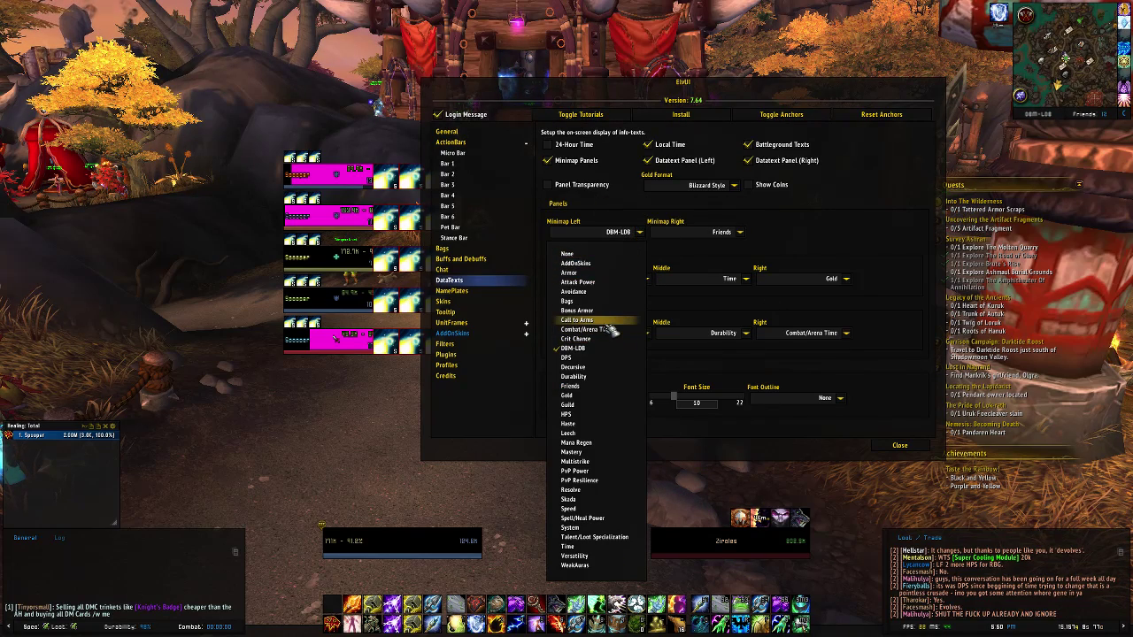
click(599, 319)
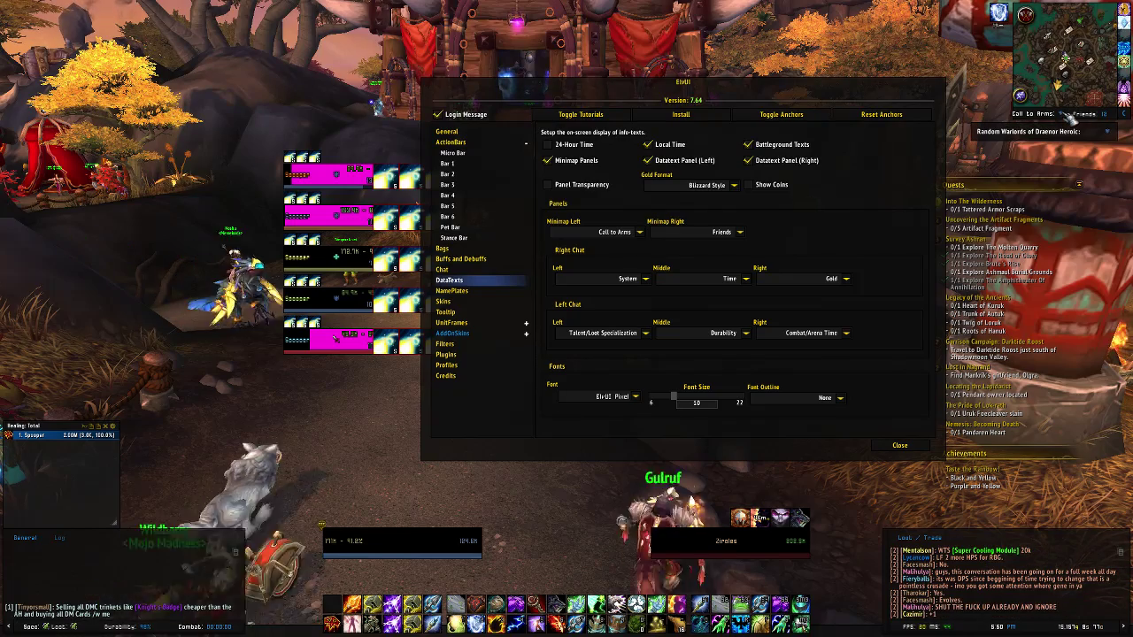
click(639, 232)
click(571, 272)
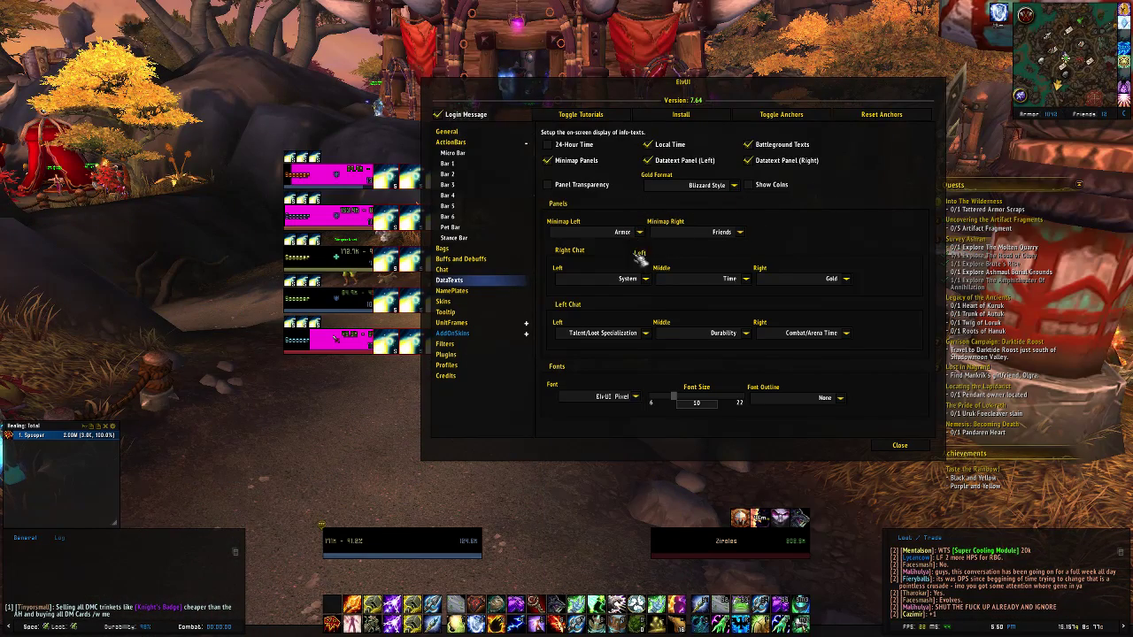
click(639, 233)
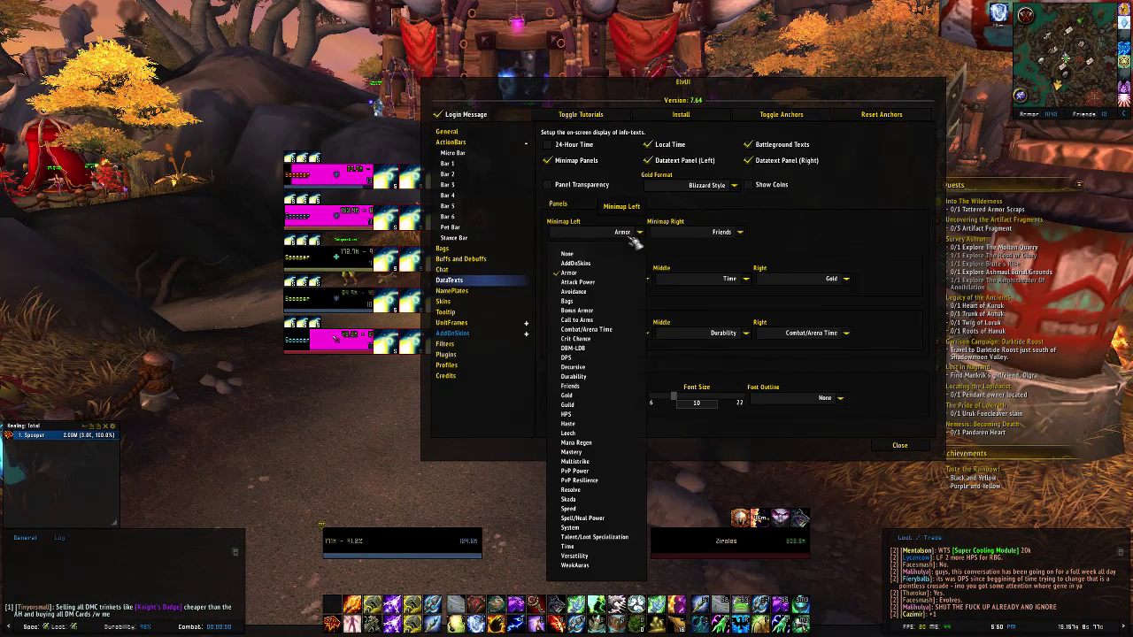
click(611, 358)
click(639, 233)
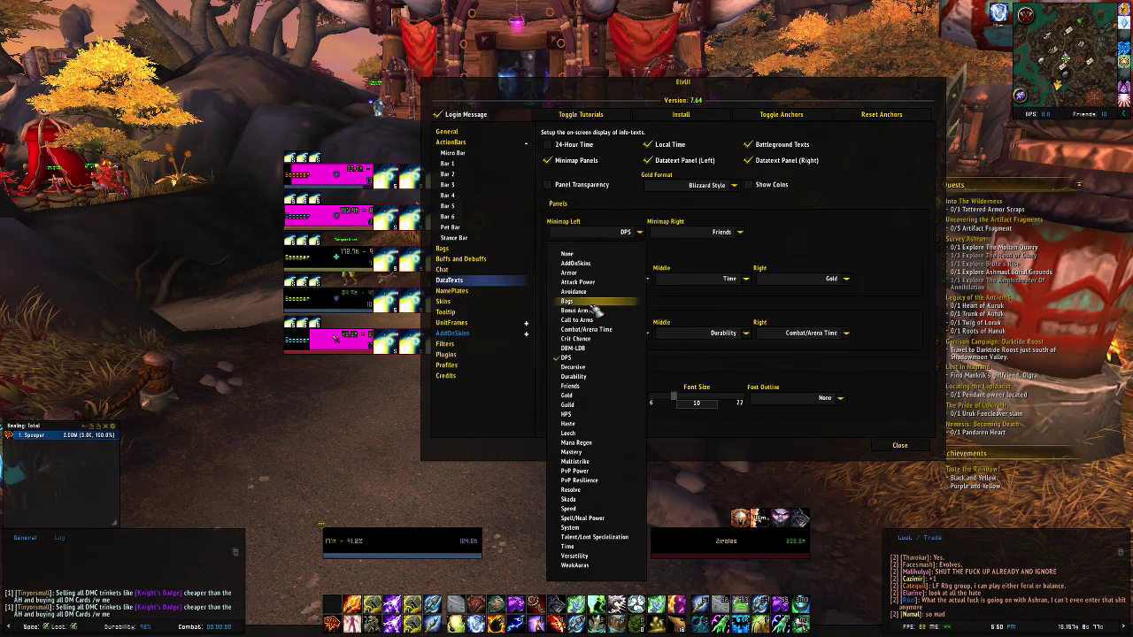
click(586, 406)
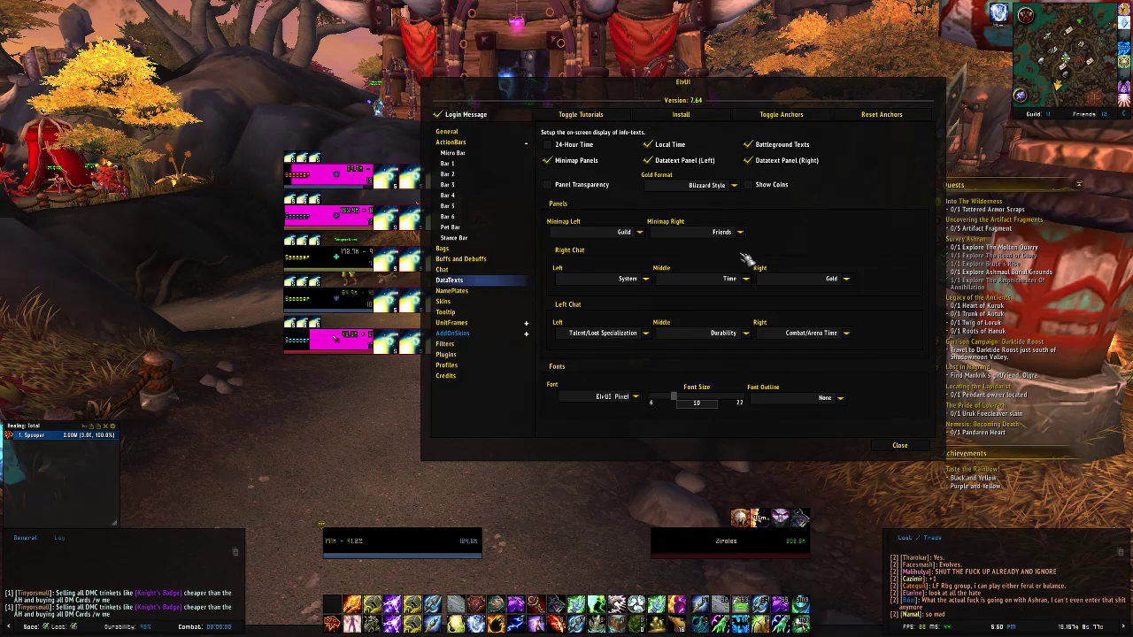
- Check the Gold Format options of the DataTexts and close the ElvUI settings window
click(734, 185)
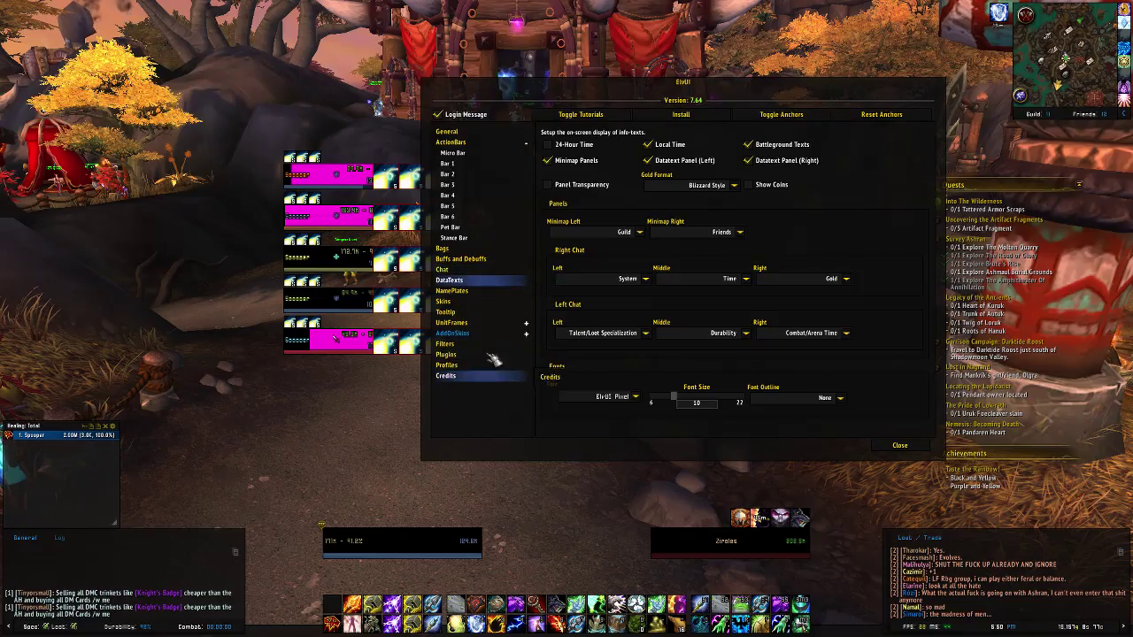
click(897, 447)
key(w)
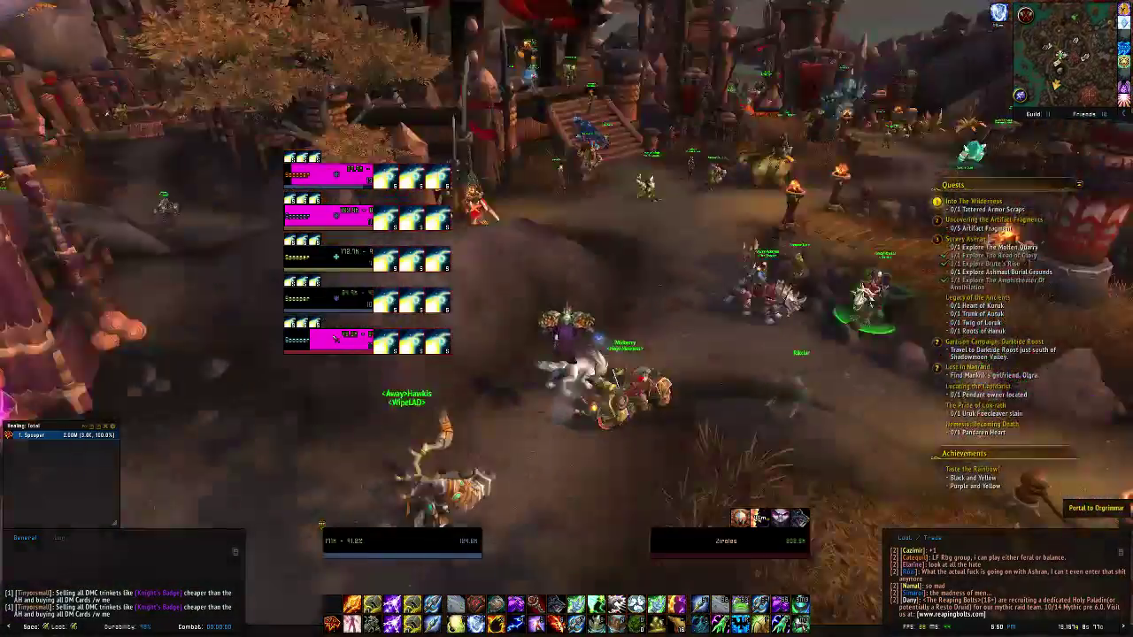
drag(478, 212, 538, 212)
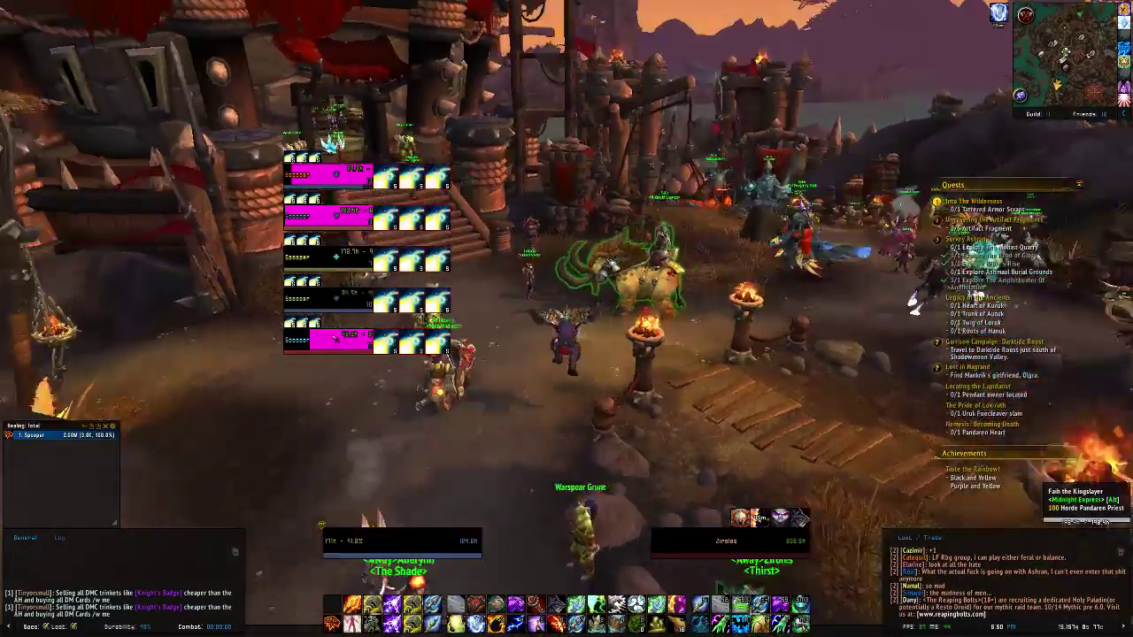
key(w)
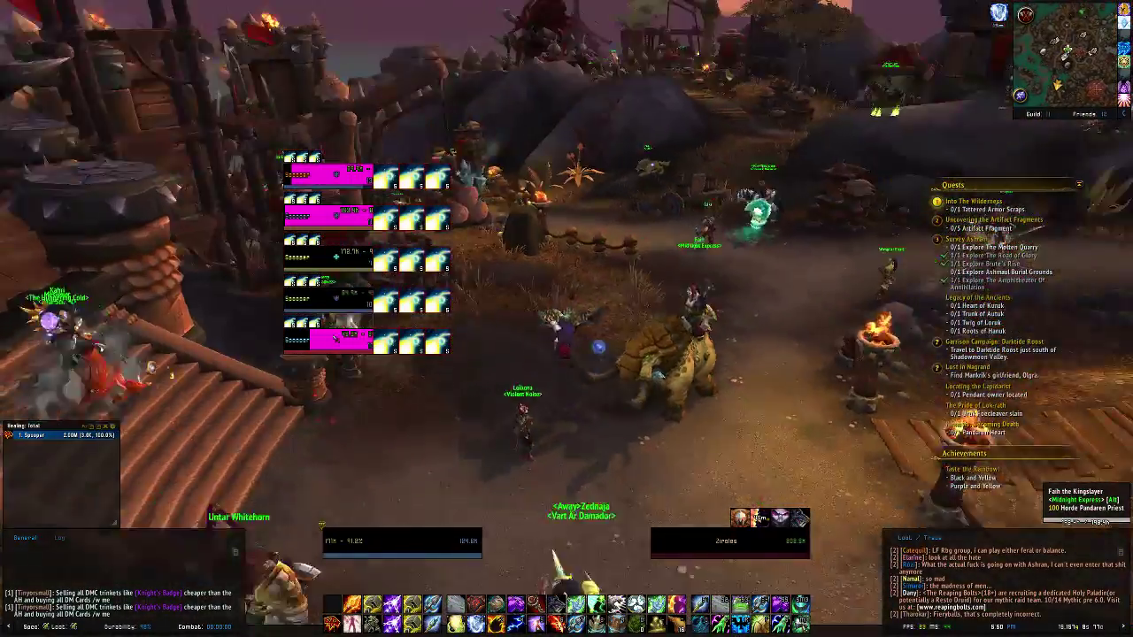
key(space)
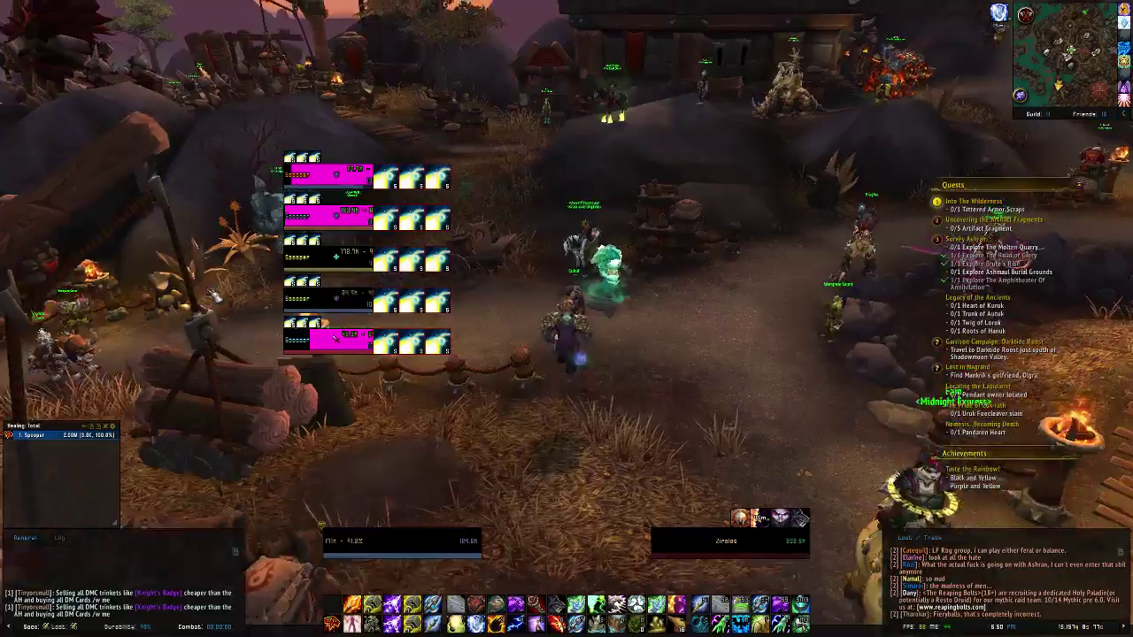
key(w)
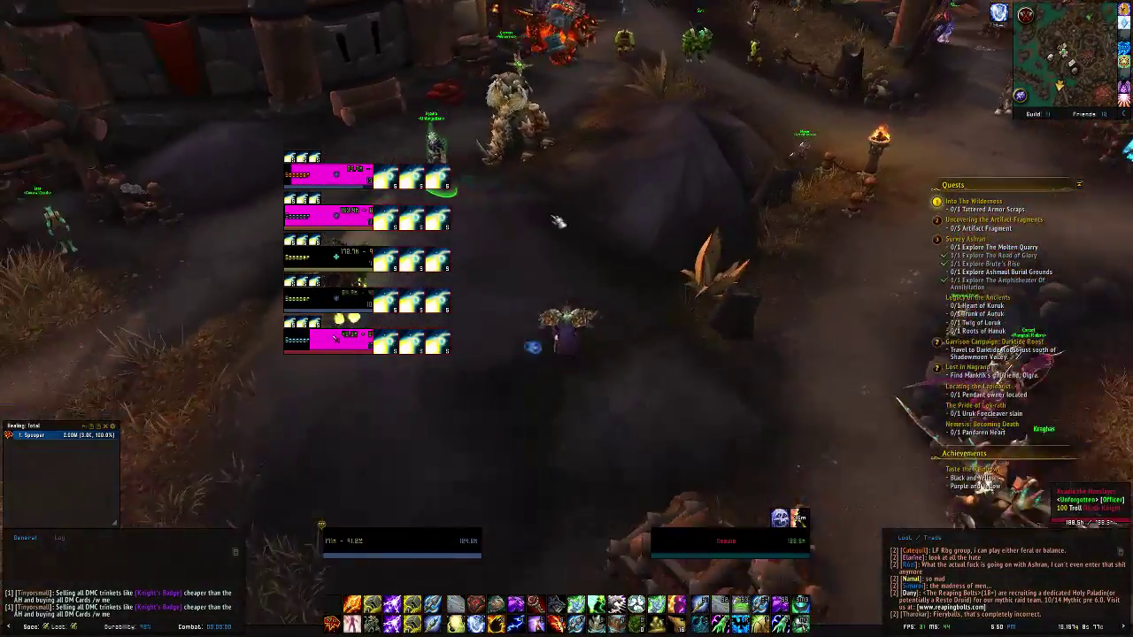
key(w)
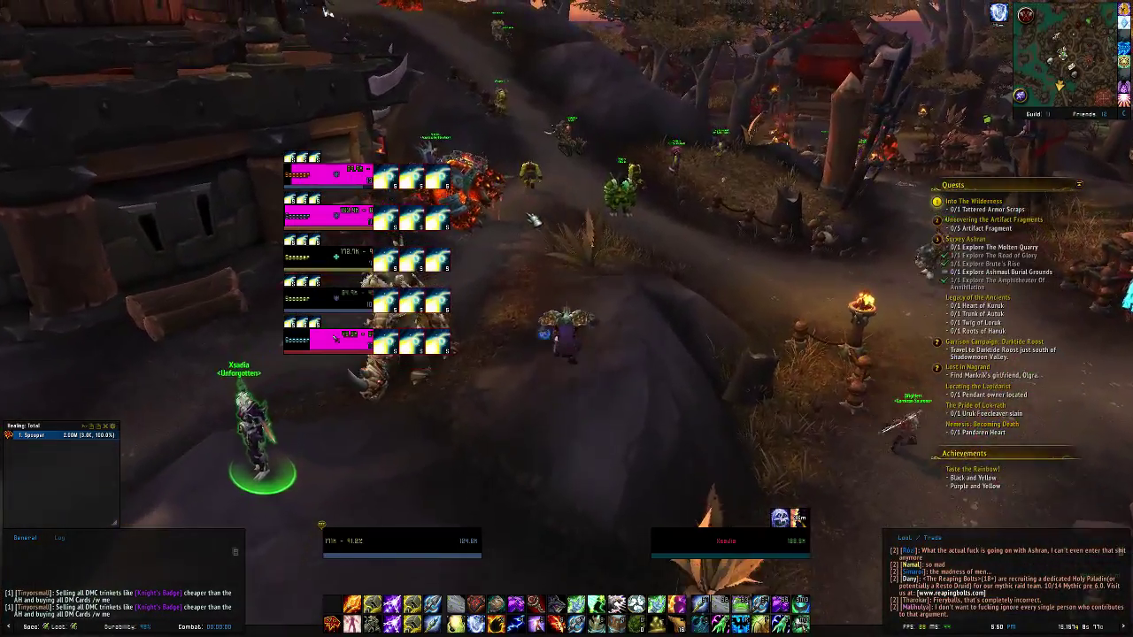
key(w)
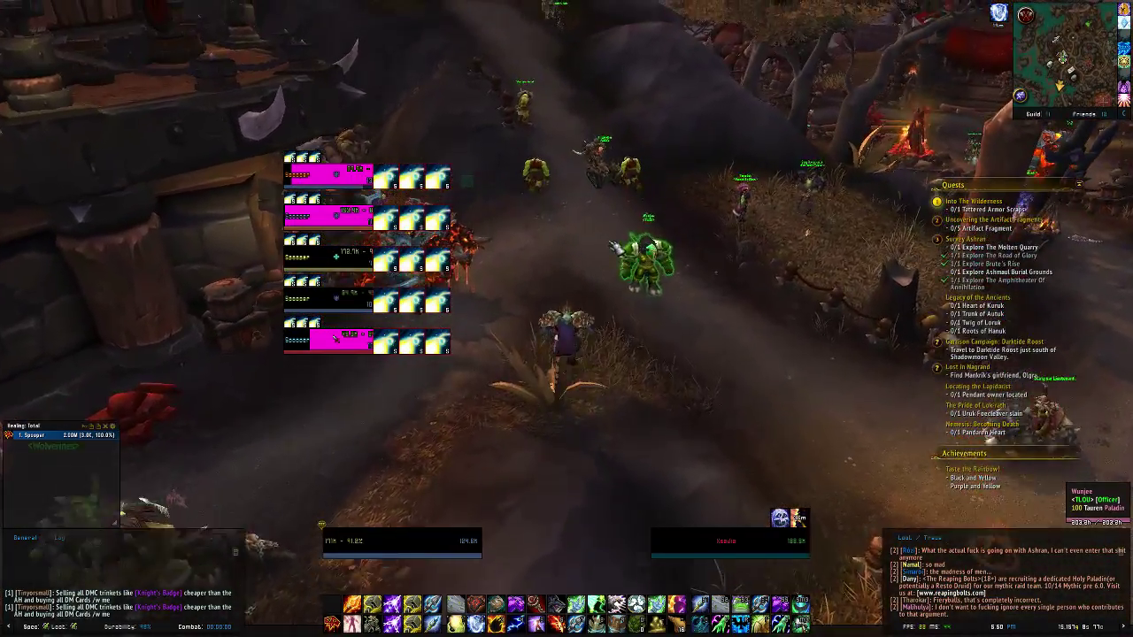